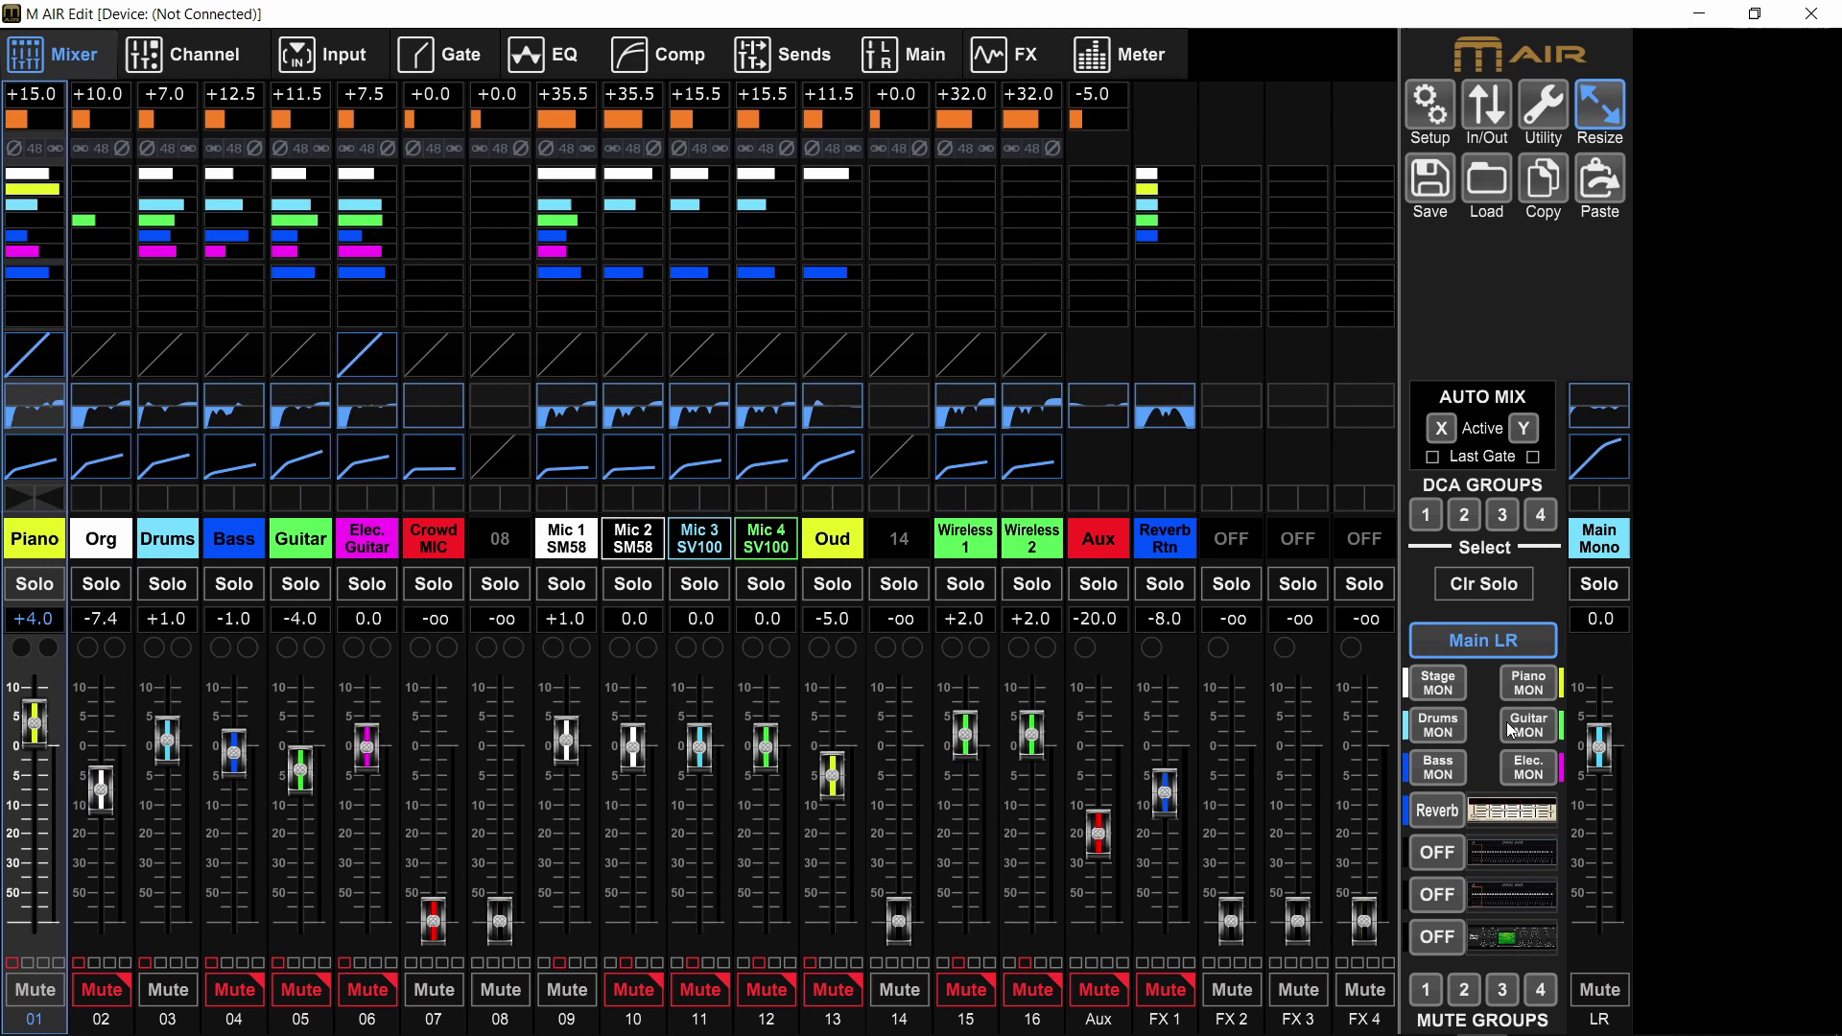
Step: Select the Main Mono output strip and open the FX 4 Stereo Delay editor
click(1602, 535)
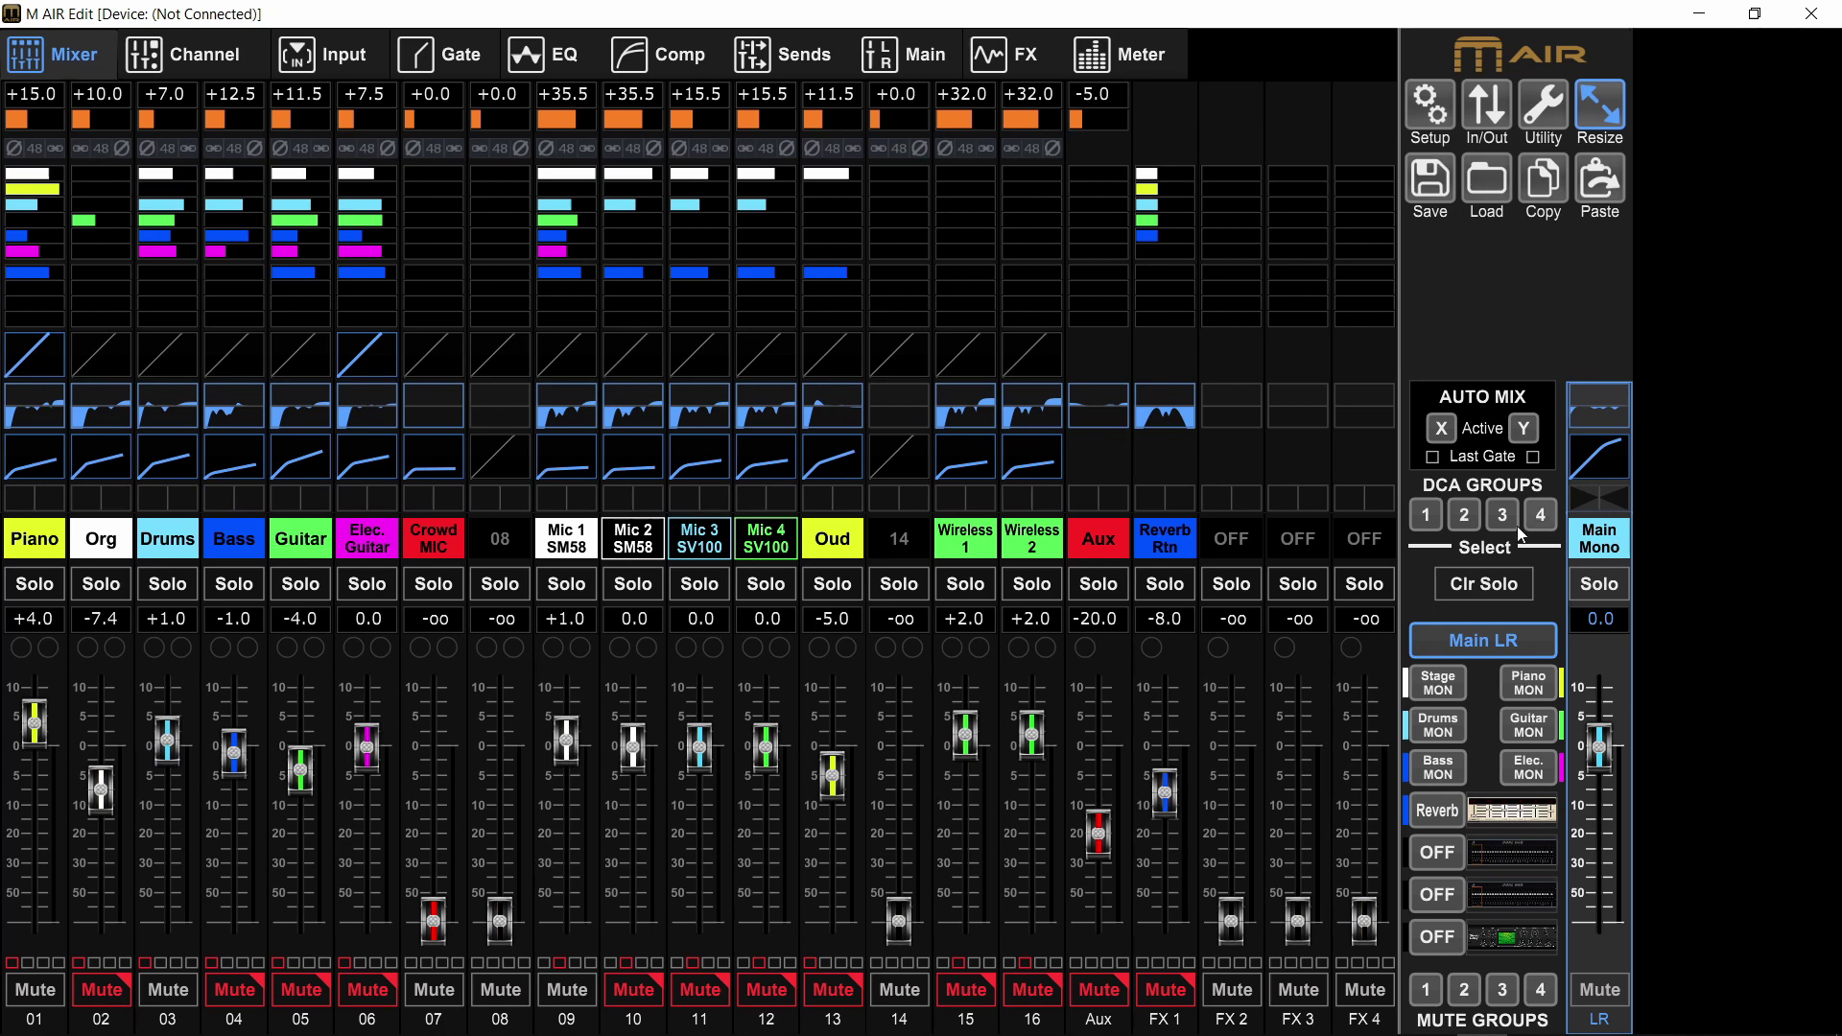
click(1017, 56)
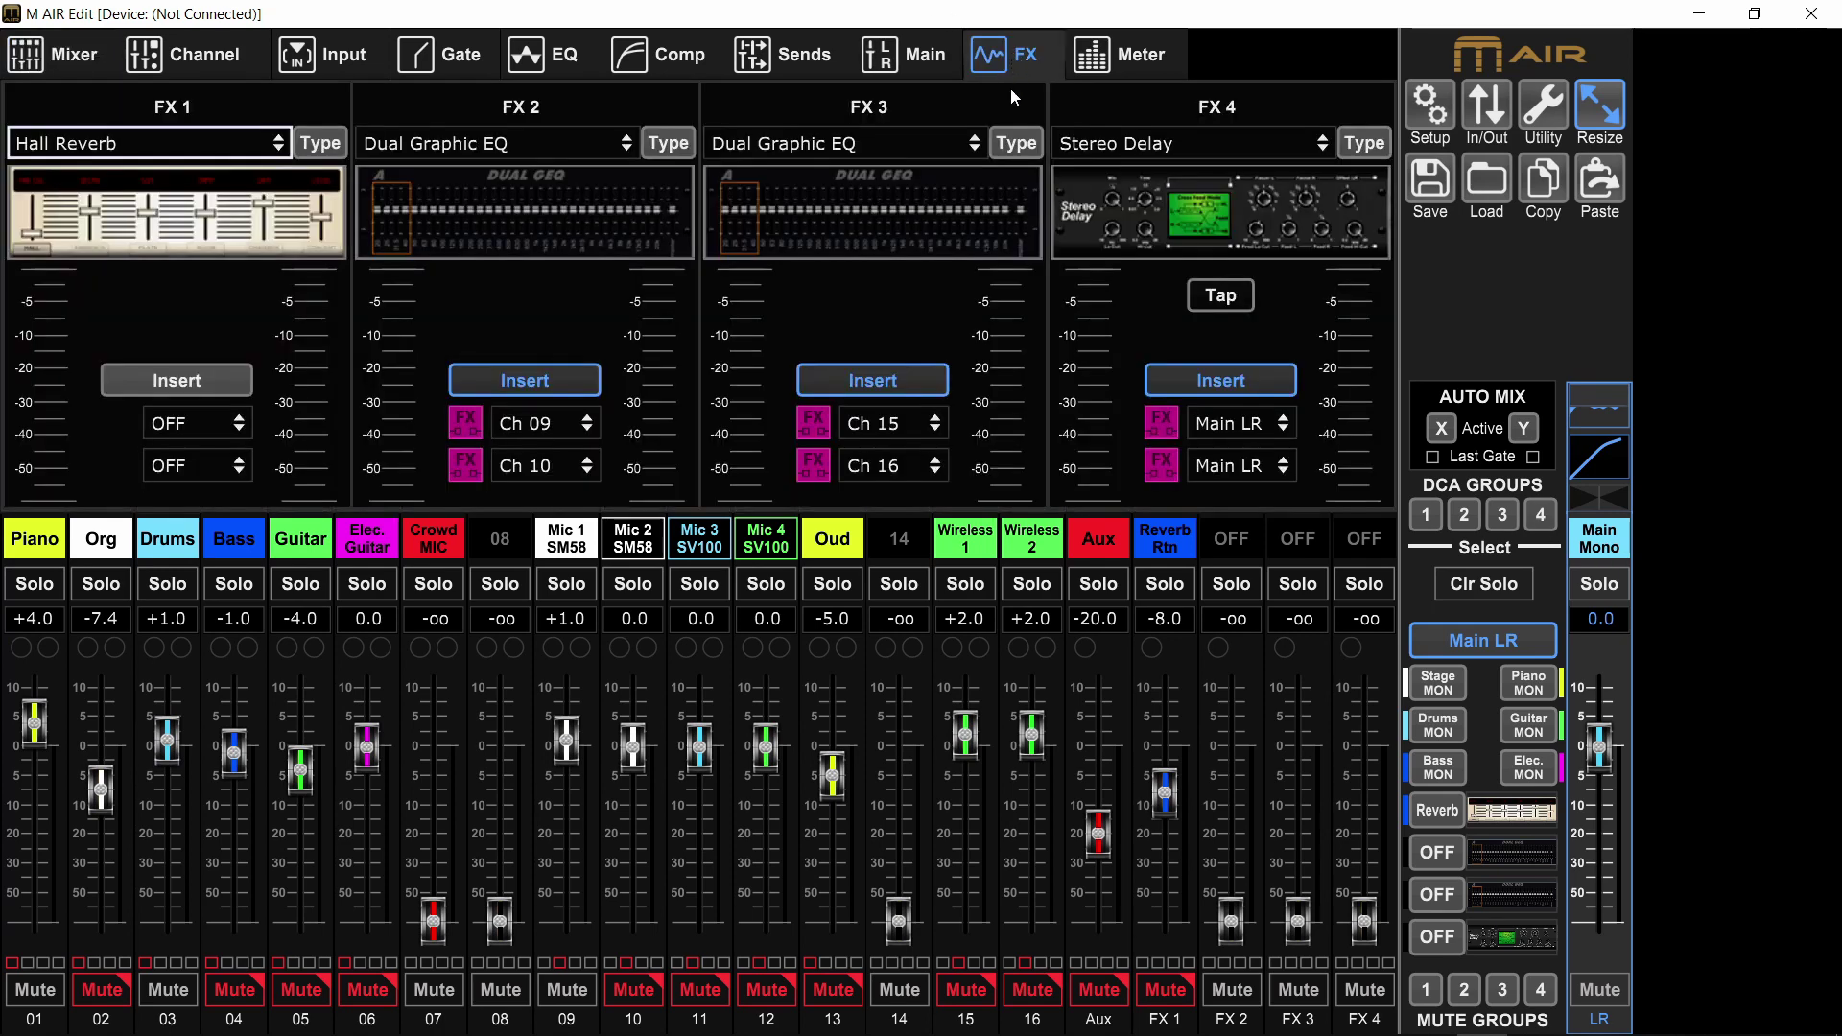
click(1201, 223)
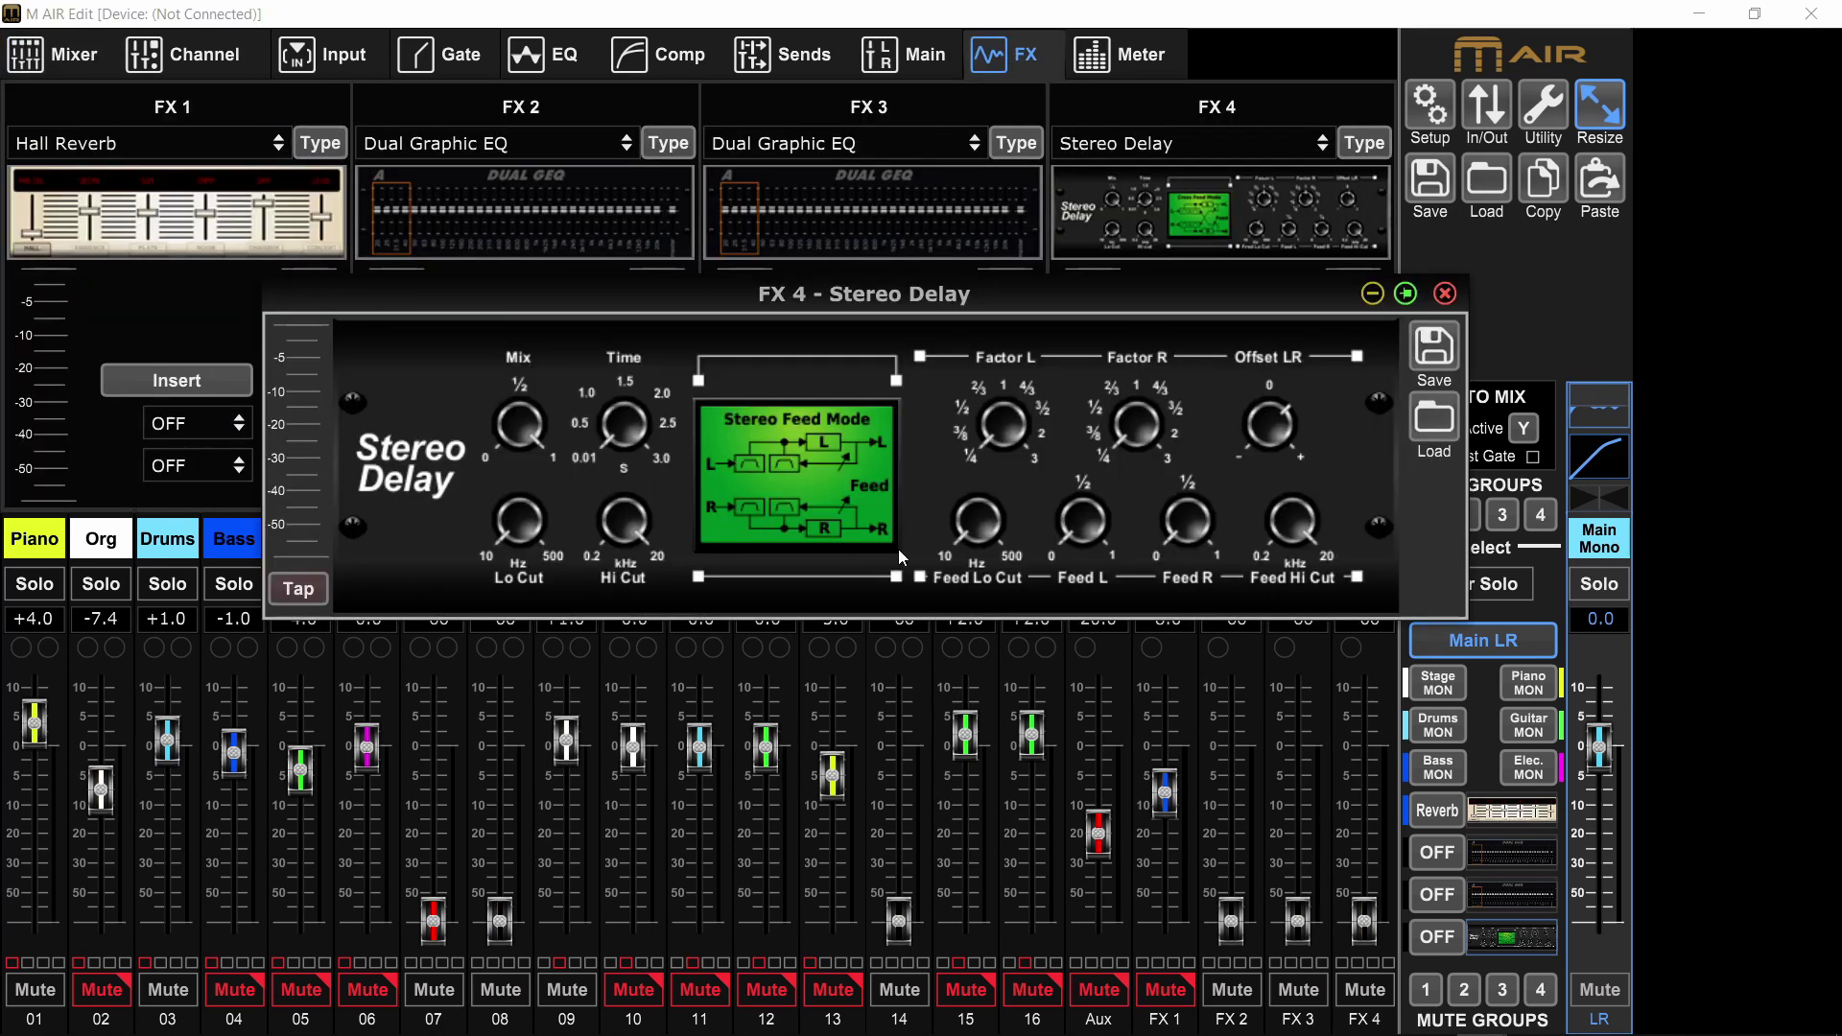
mouse_move(1138, 506)
mouse_move(523, 419)
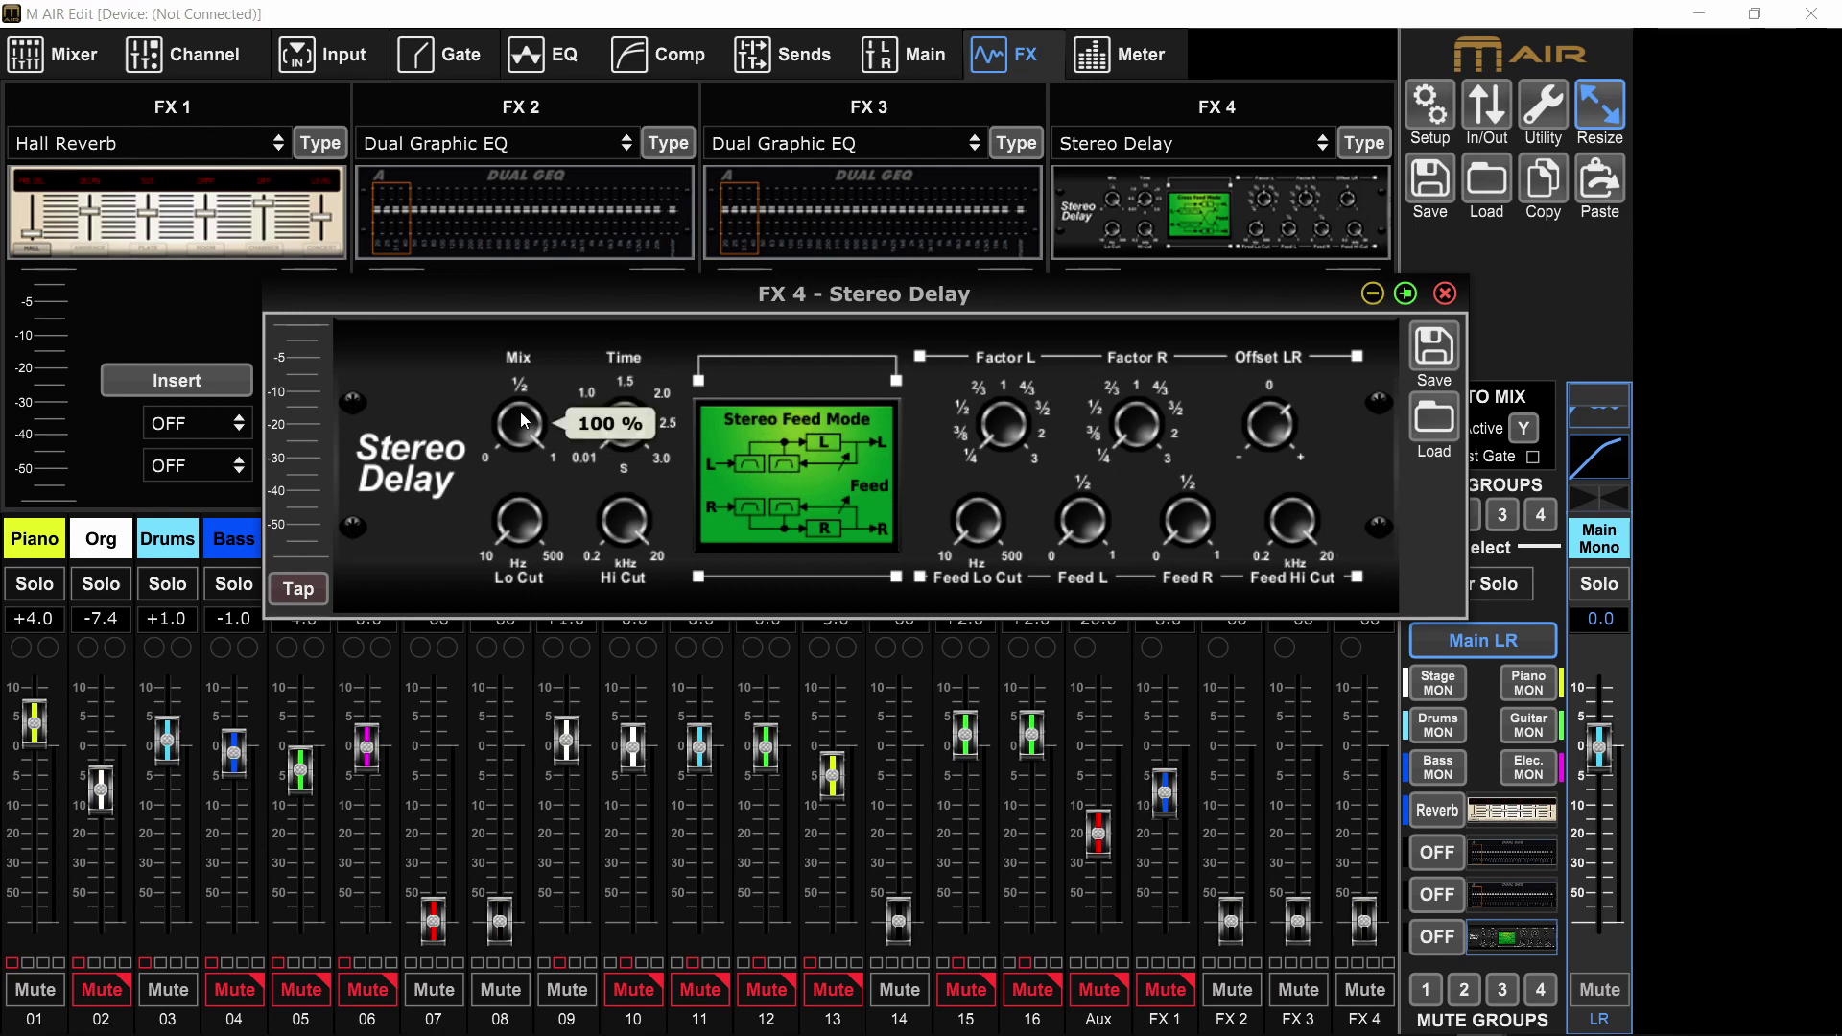
mouse_move(626, 439)
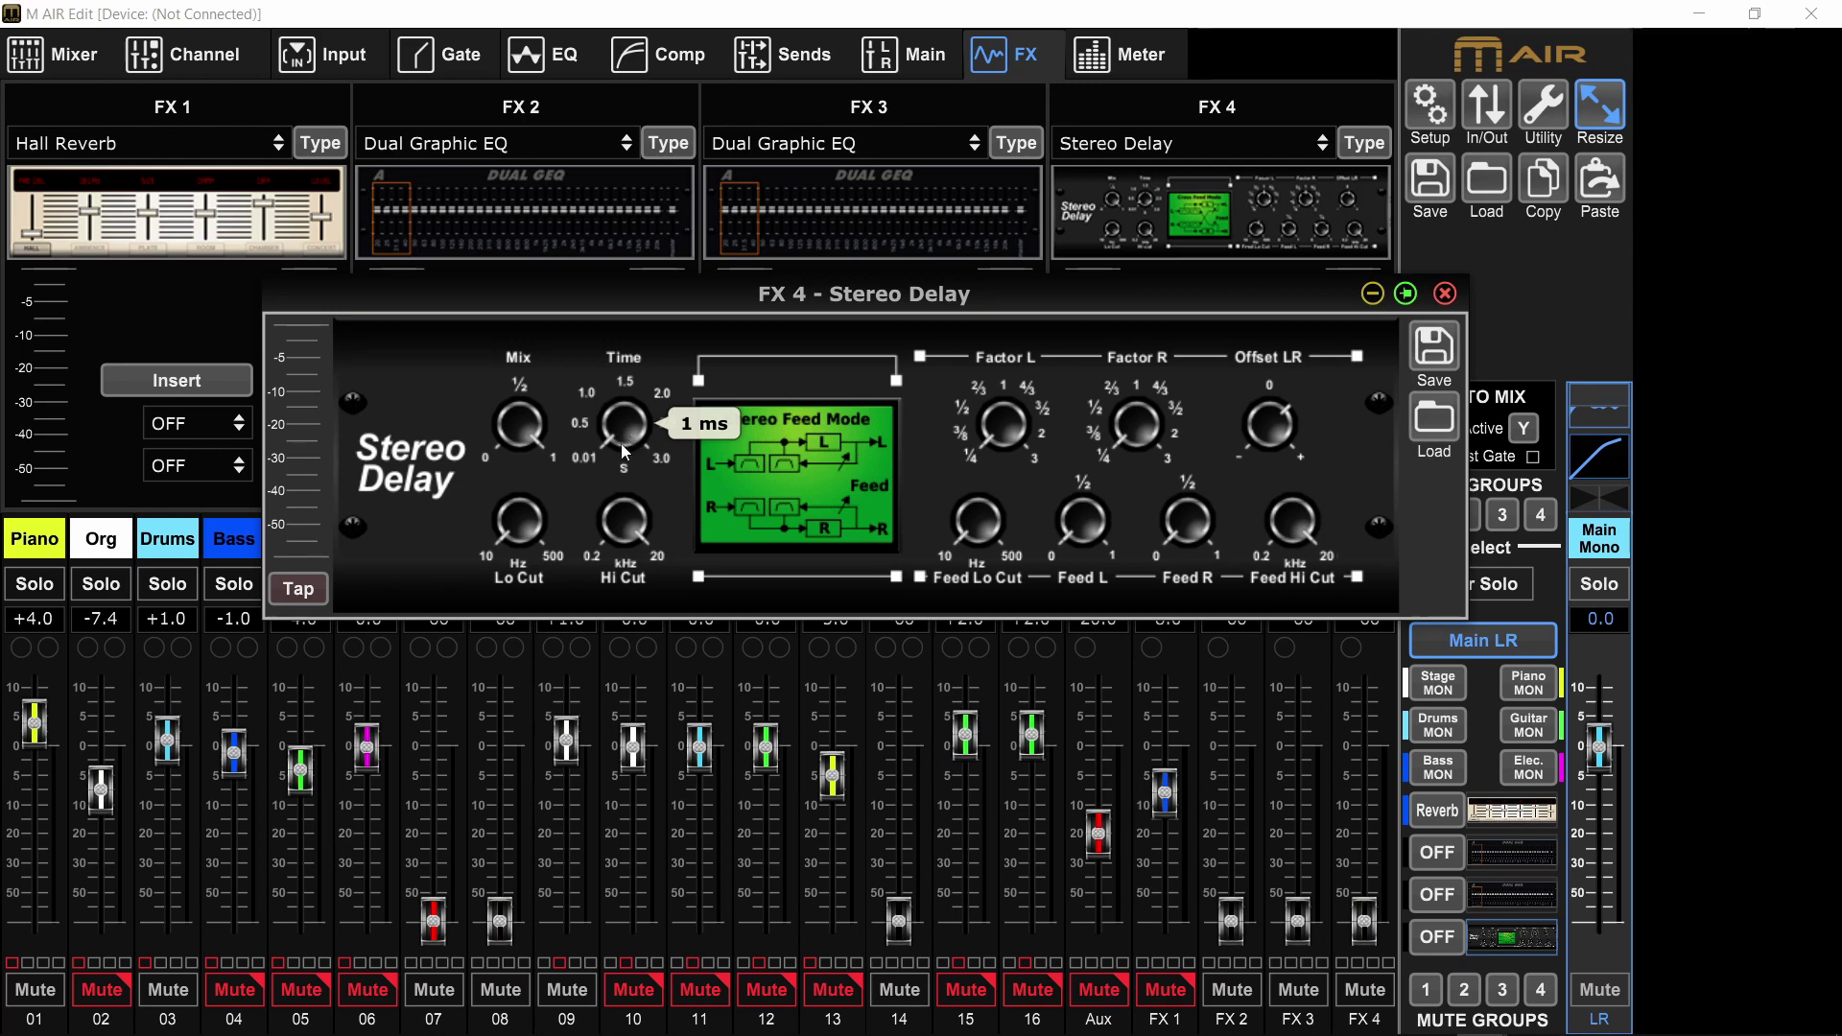
mouse_move(532, 521)
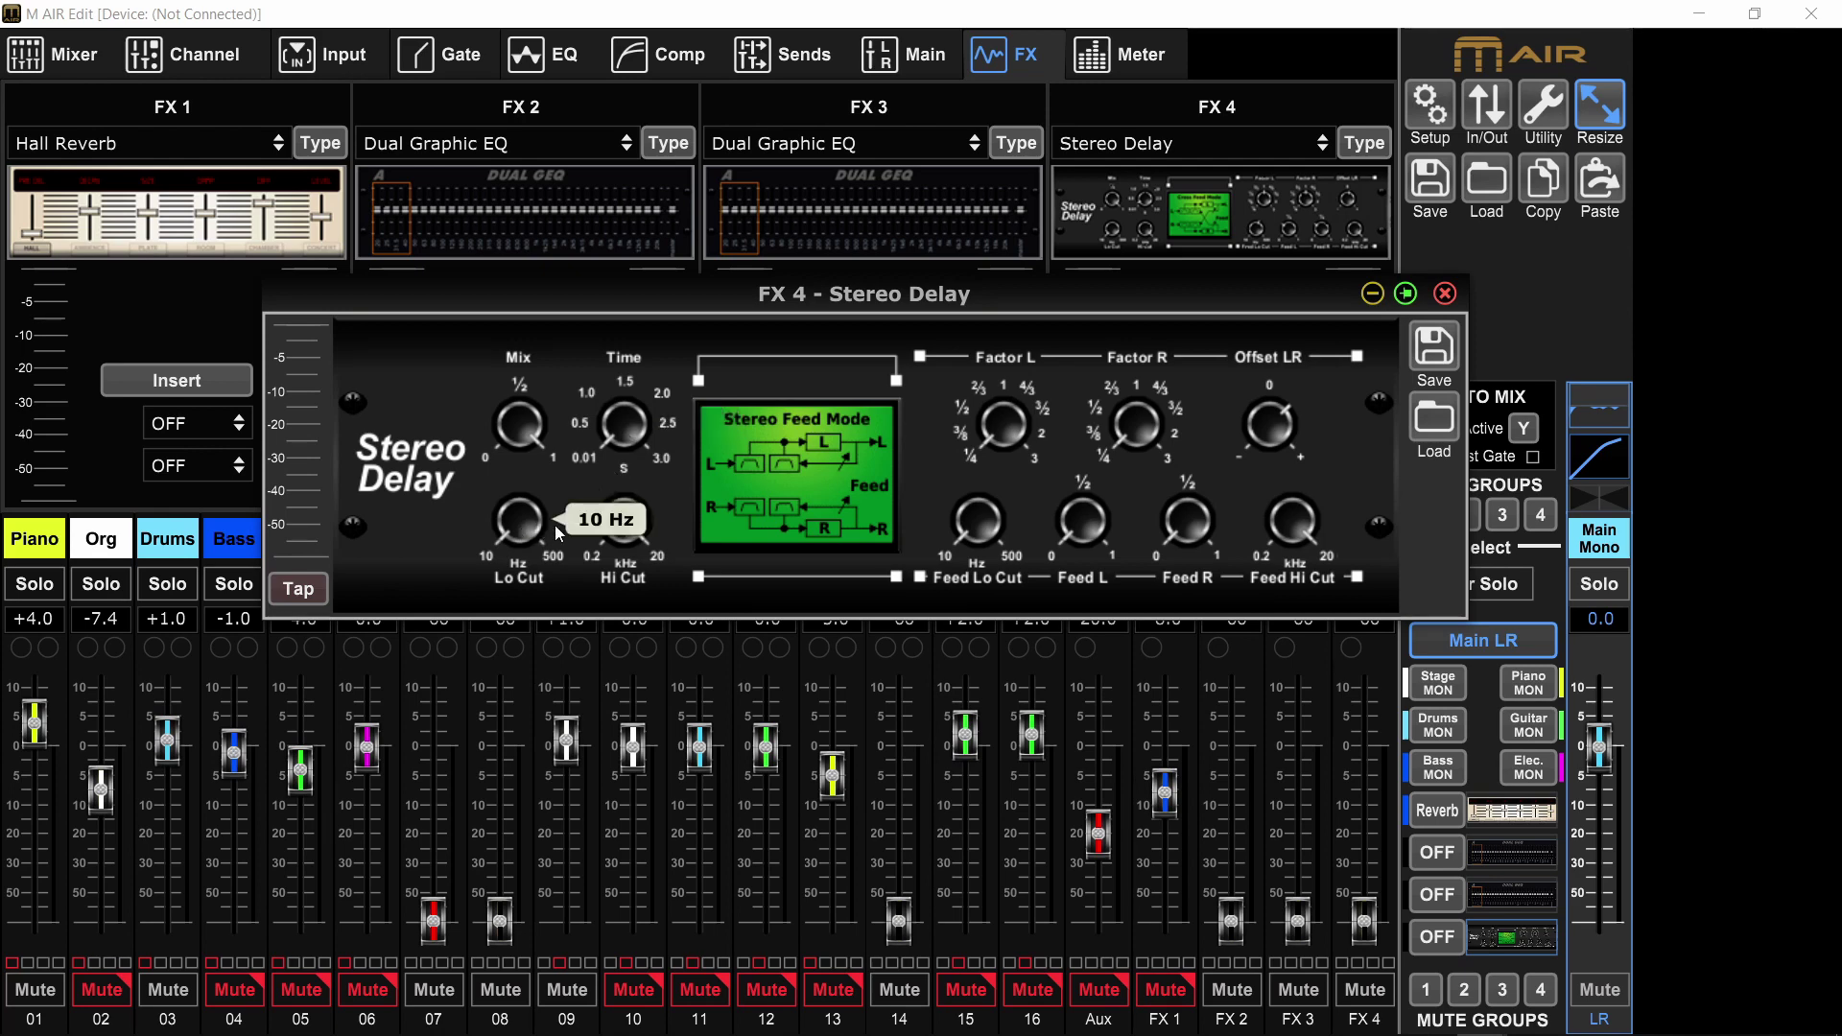
mouse_move(614, 530)
mouse_move(979, 533)
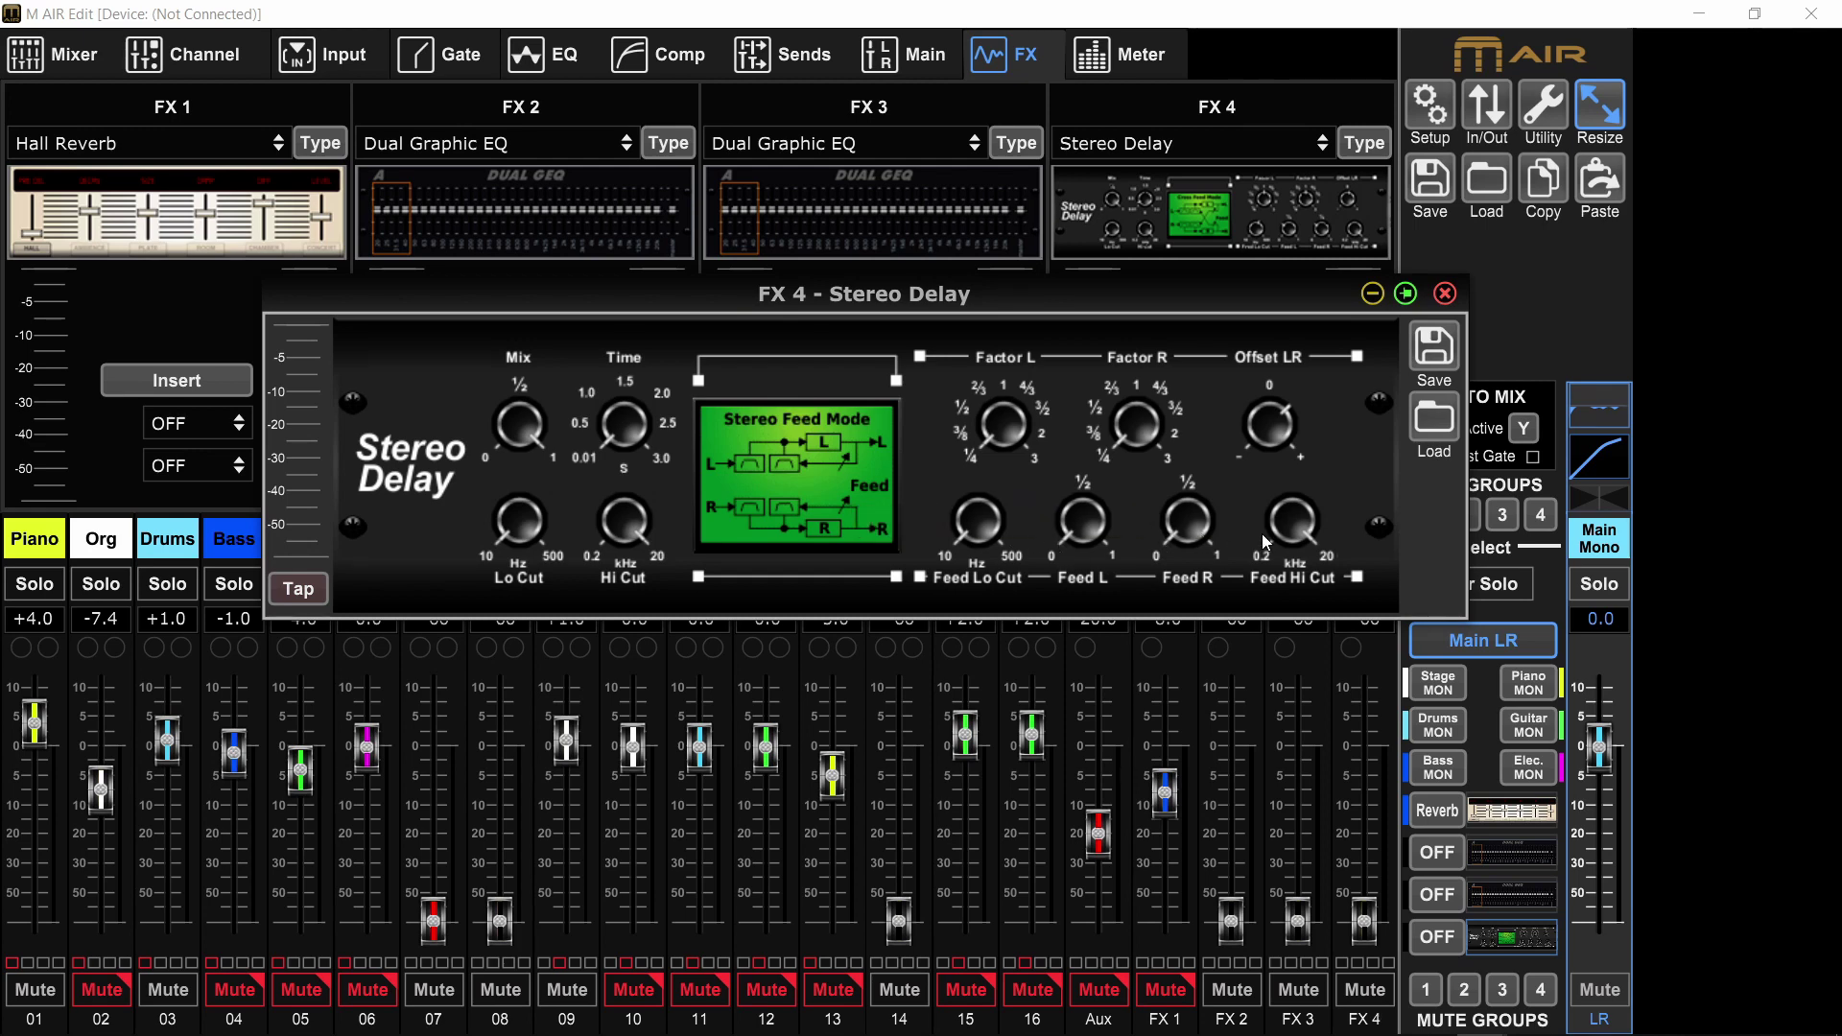
mouse_move(1293, 533)
mouse_move(1014, 423)
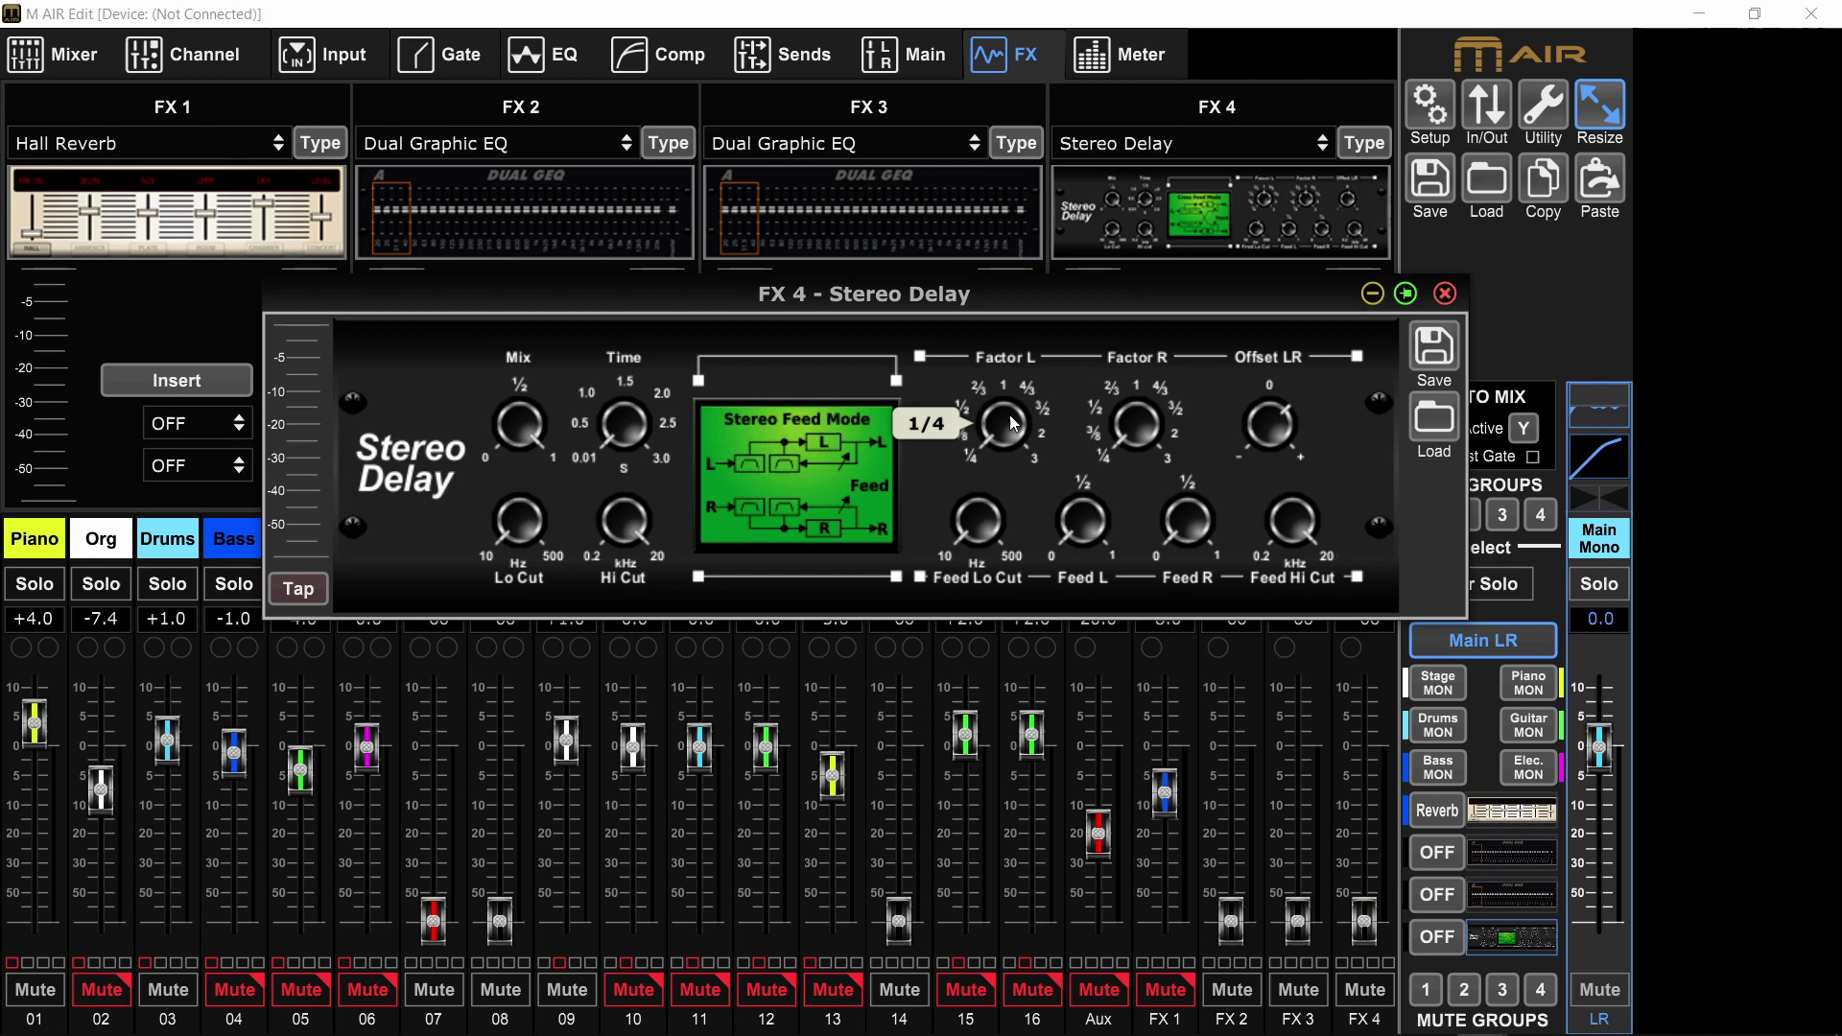
mouse_move(1132, 434)
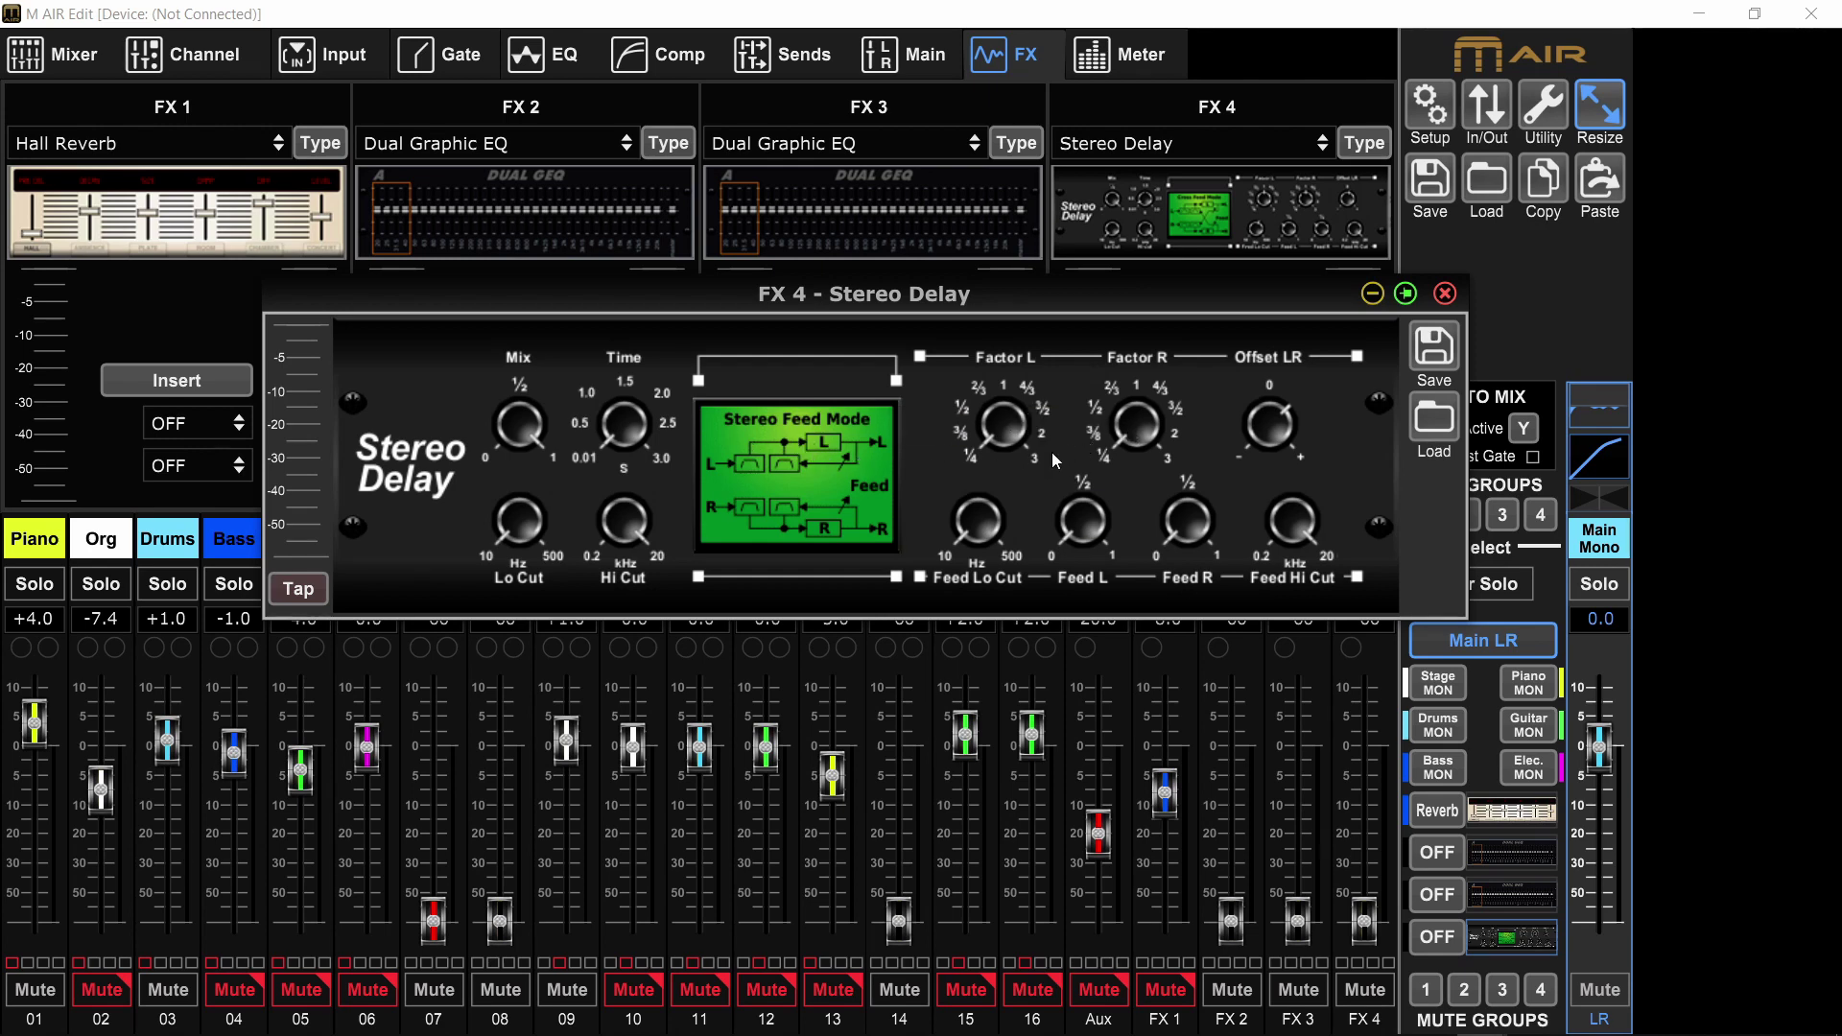
Step: Raise the Offset LR delay, bring it down to 32 ms, then nudge it to 33 ms
mouse_move(1281, 429)
mouse_move(1266, 441)
mouse_down()
mouse_move(1268, 378)
mouse_move(1289, 631)
mouse_move(1266, 412)
mouse_move(1264, 434)
mouse_up()
drag(620, 439, 616, 430)
drag(1262, 476, 1263, 426)
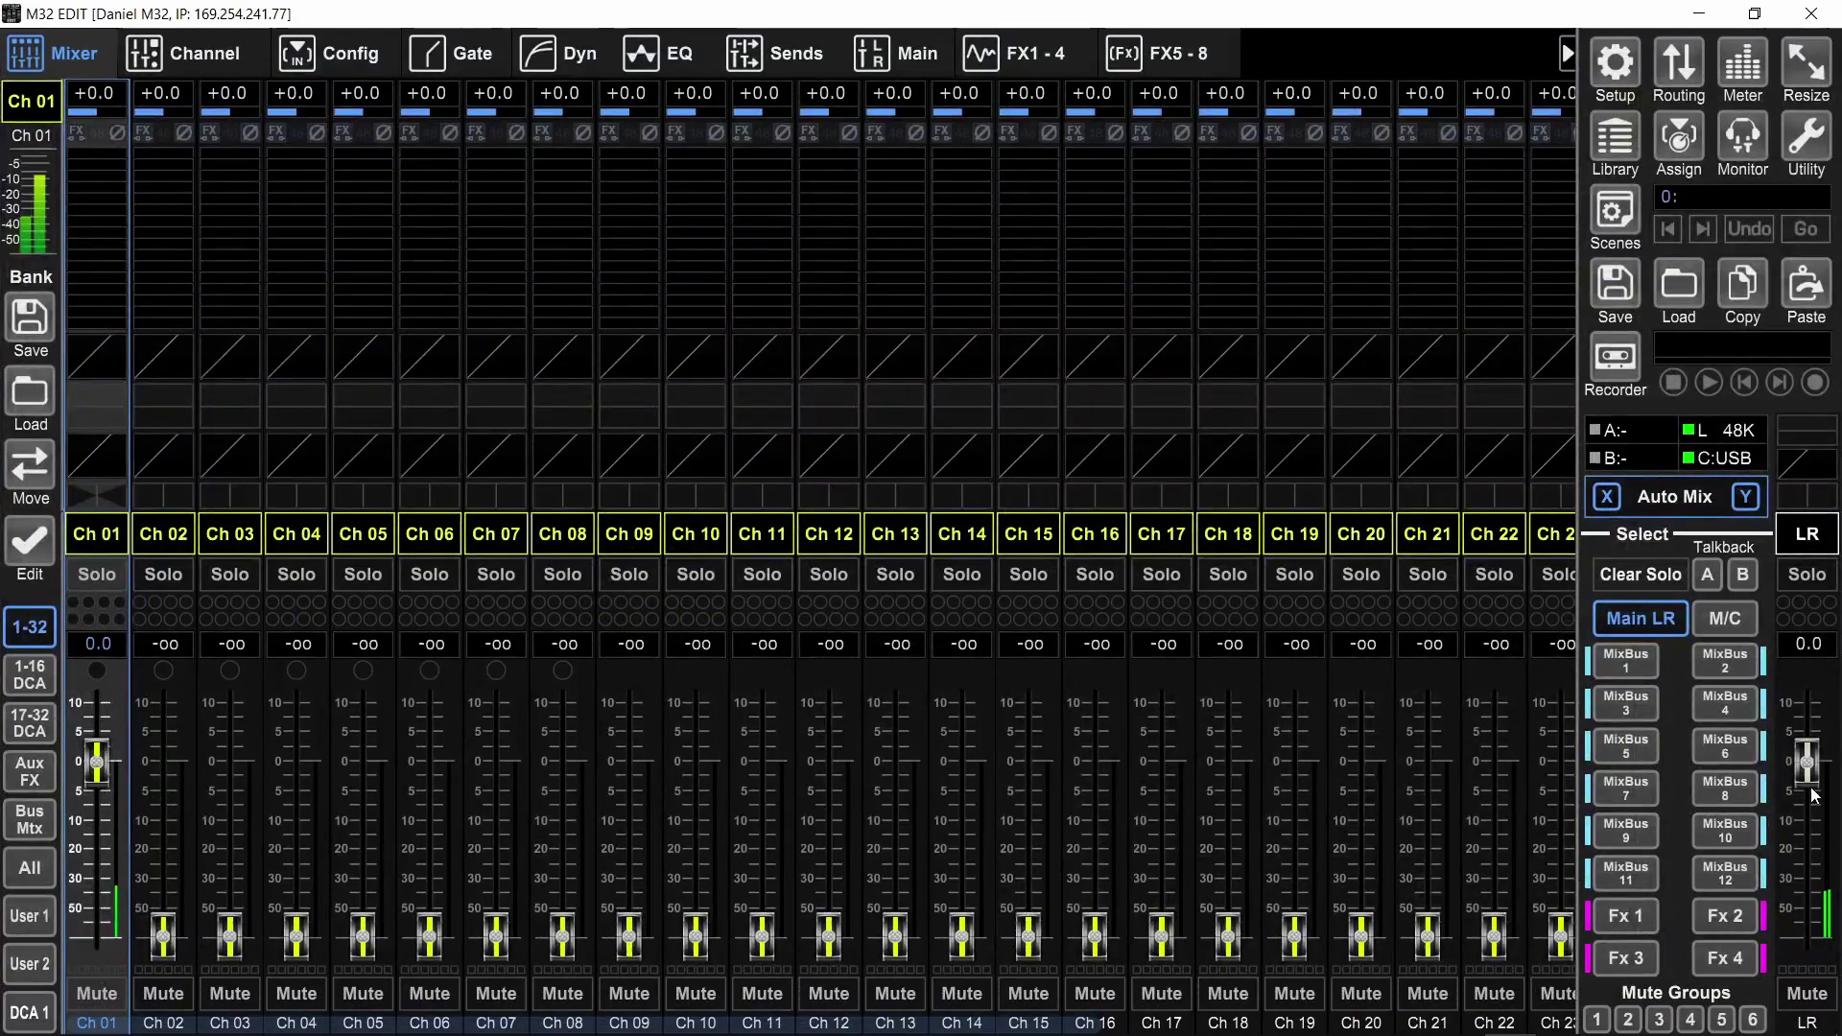
Step: Open the FX 3 Stereo Delay editor, then stop the Pro Tools recording
click(1014, 53)
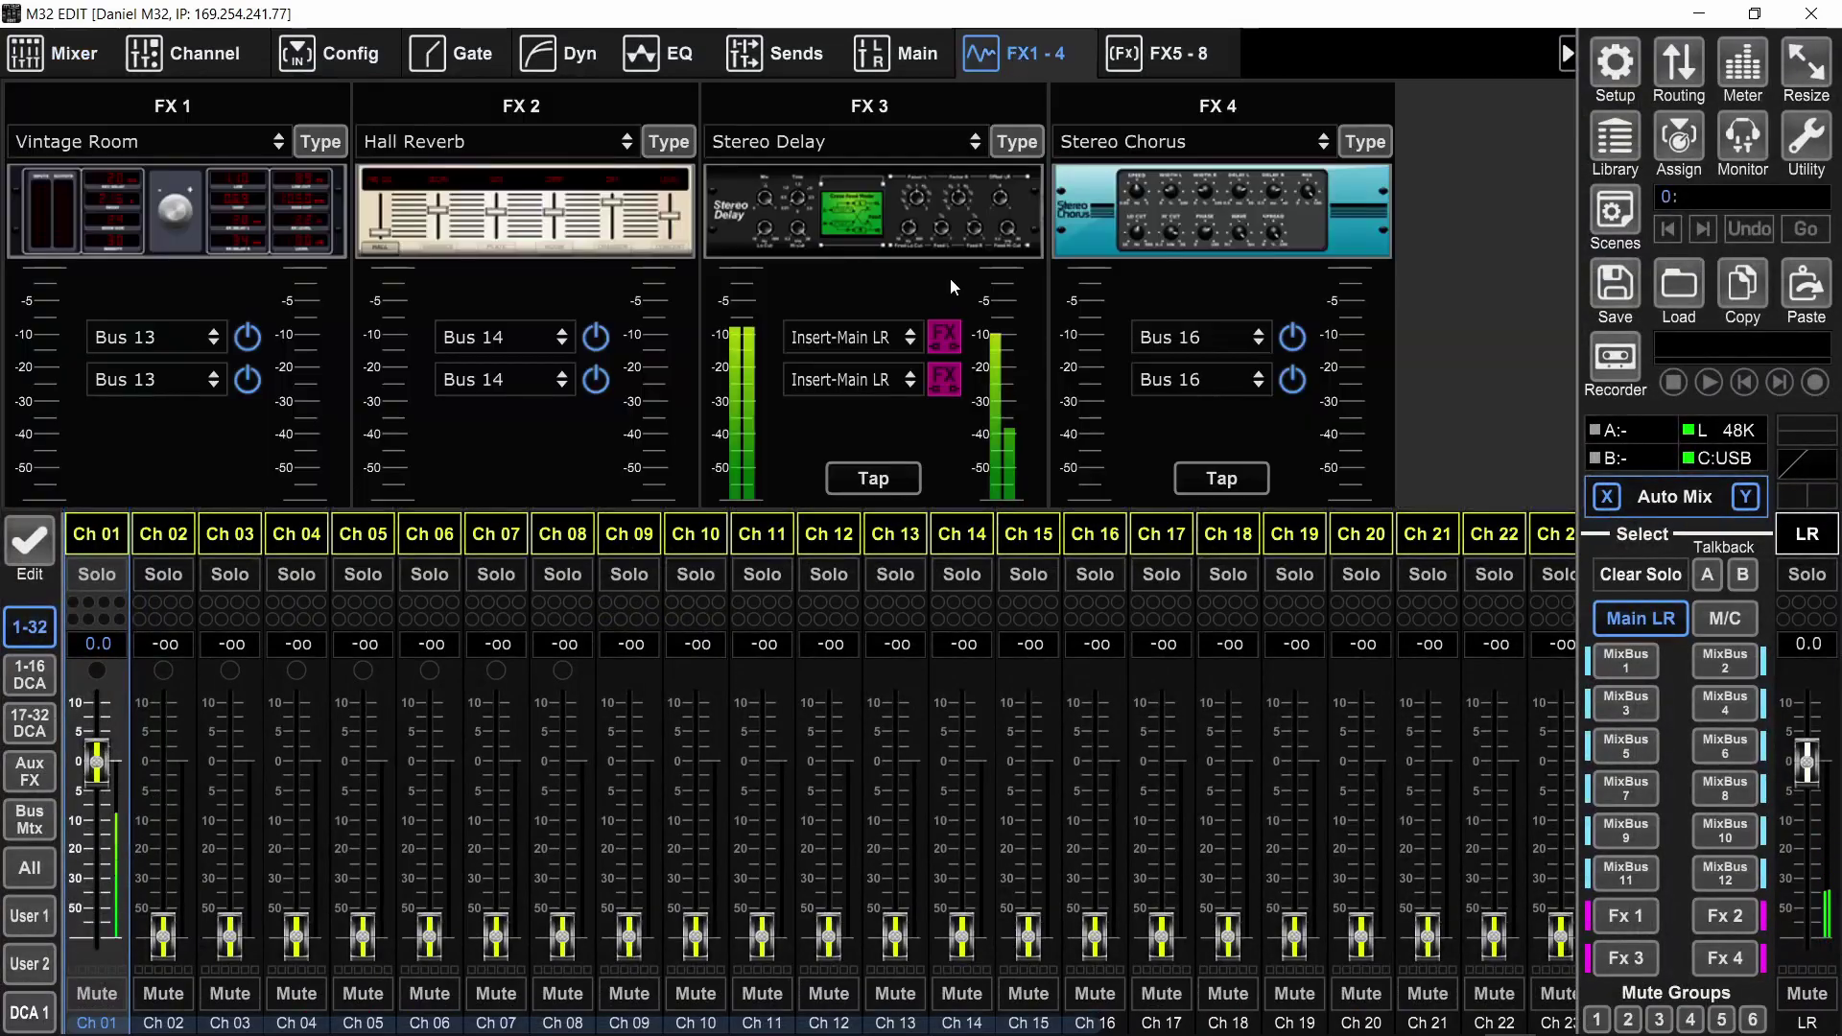
click(865, 210)
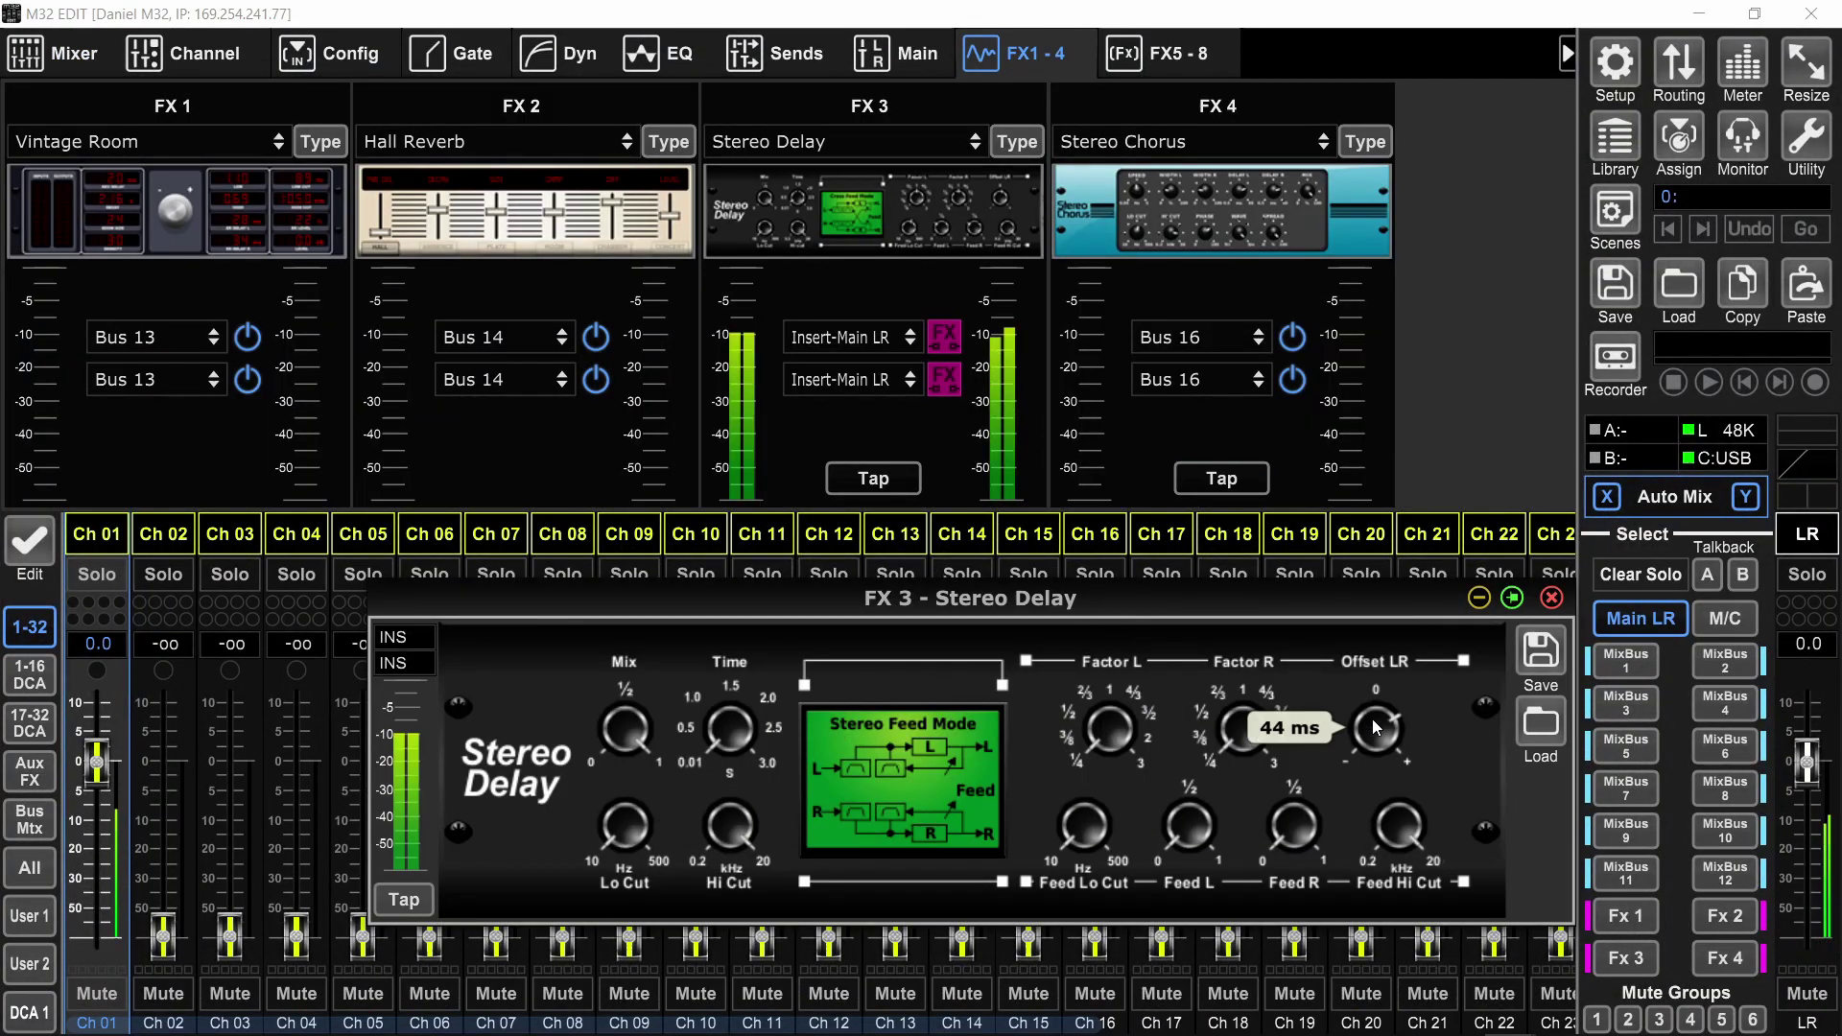
click(622, 1019)
key(space)
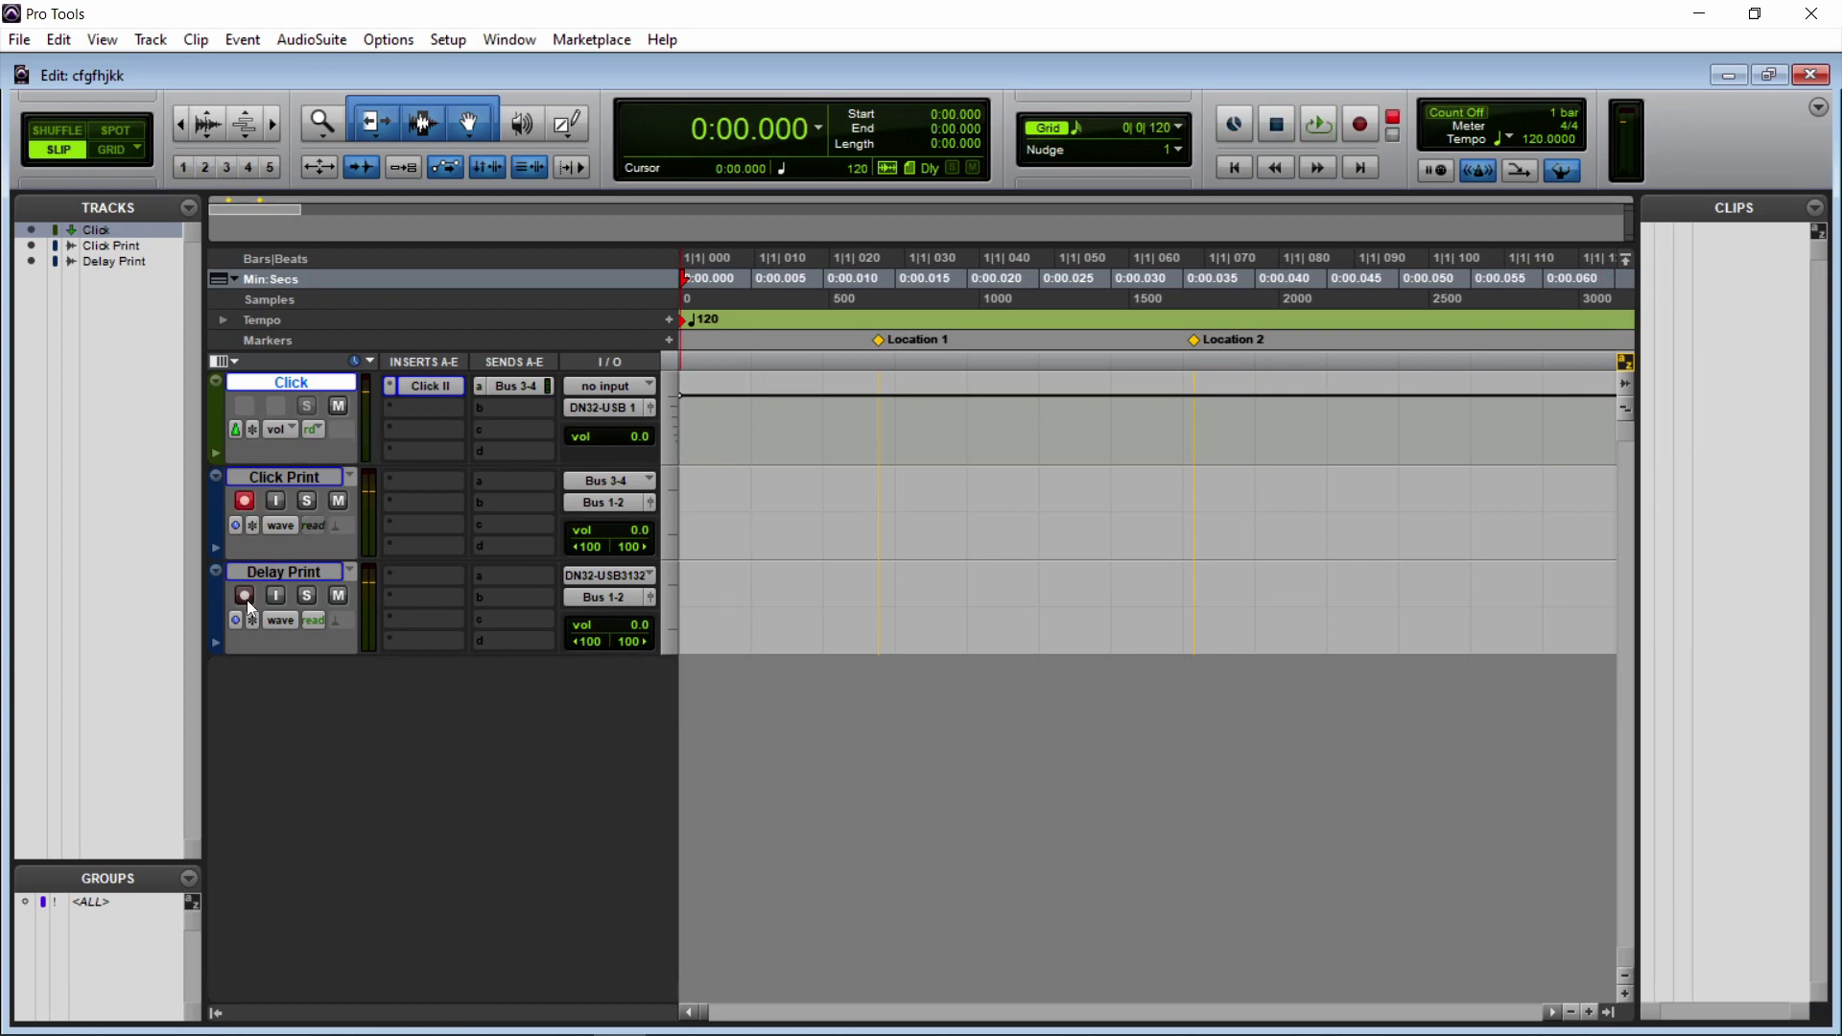
Step: Recall Location 2 on the Delay Print track and select a range across the recorded clips
scroll(1175, 594, up, 5)
click(1175, 604)
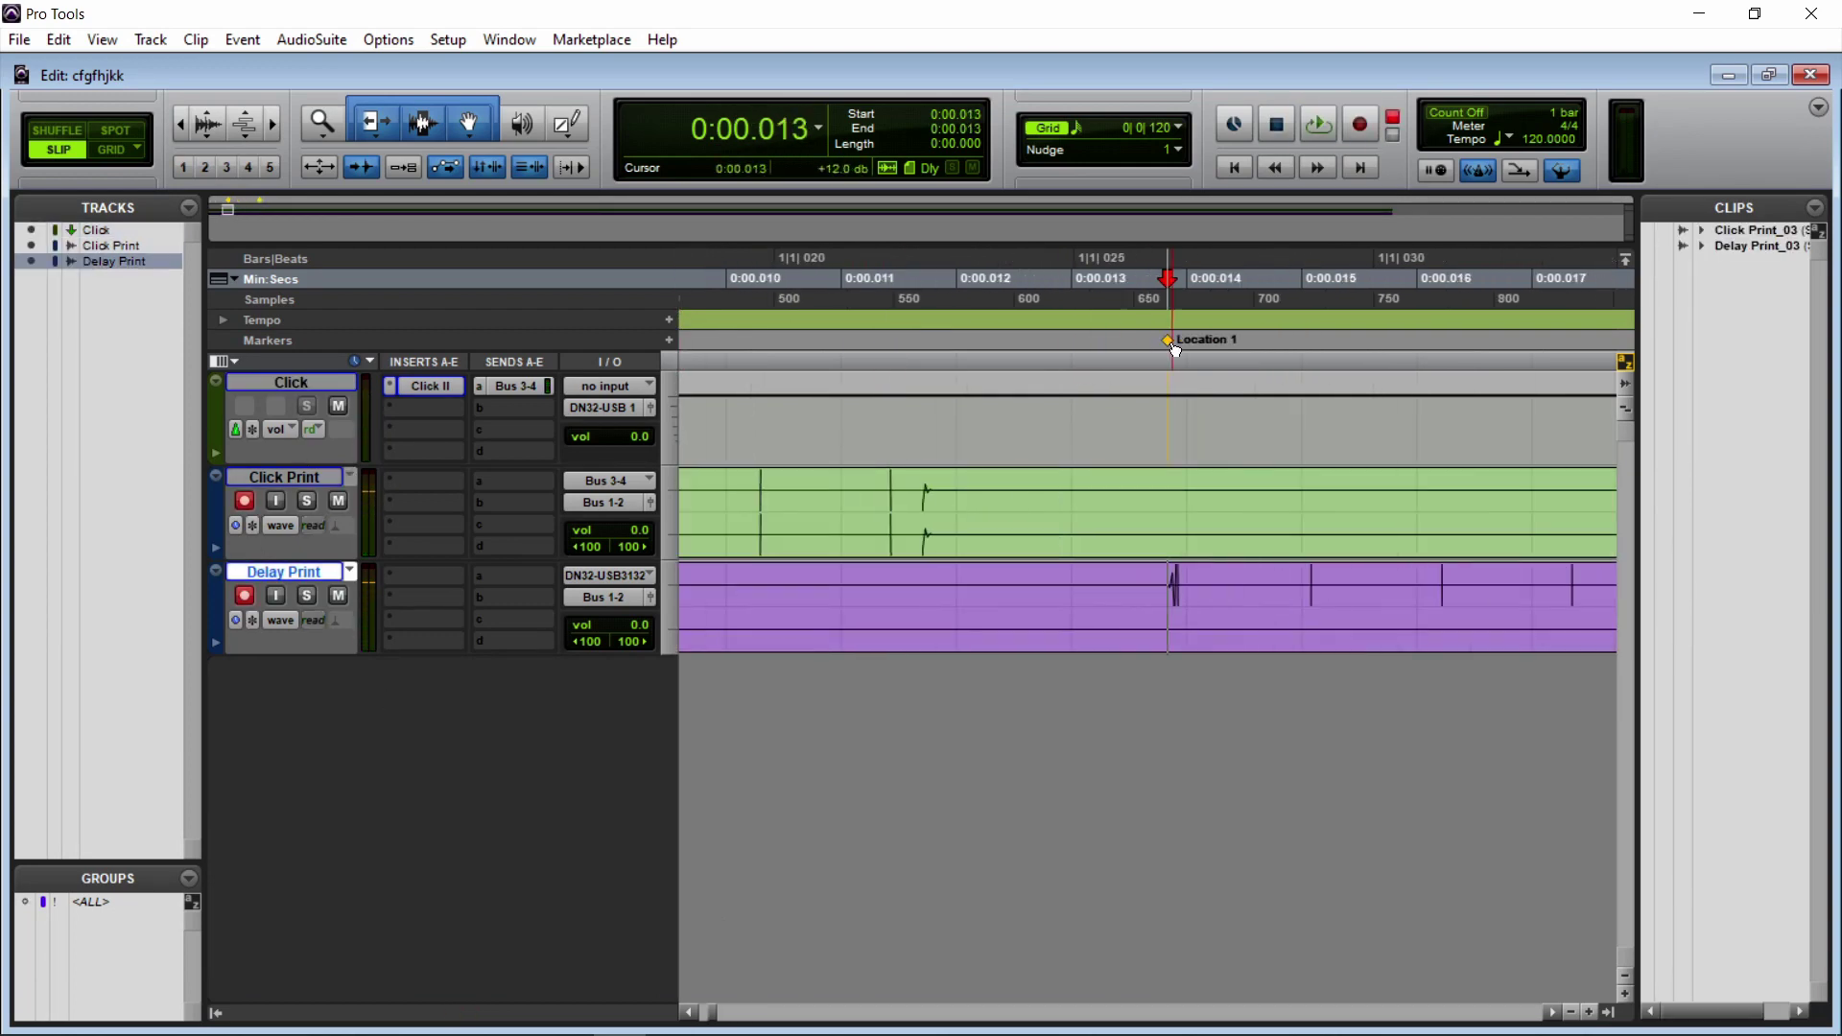
scroll(1179, 559, down, 5)
click(1195, 340)
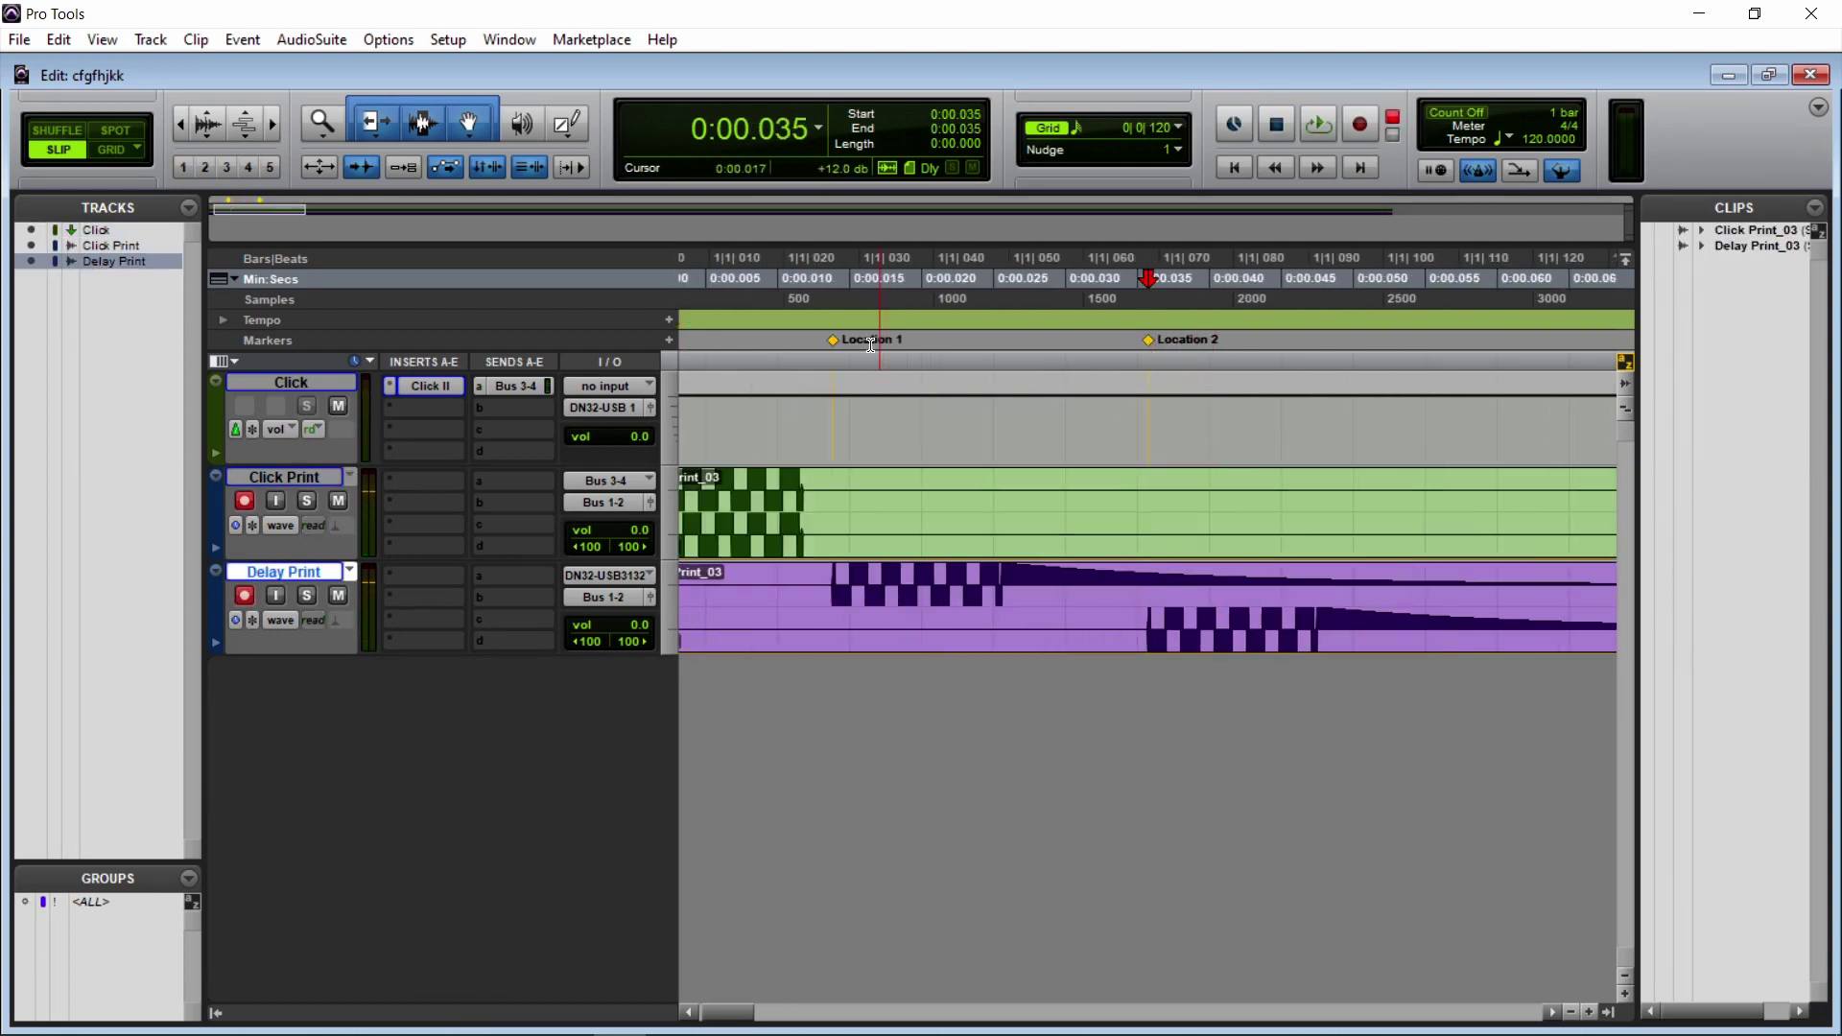
shift+click(860, 338)
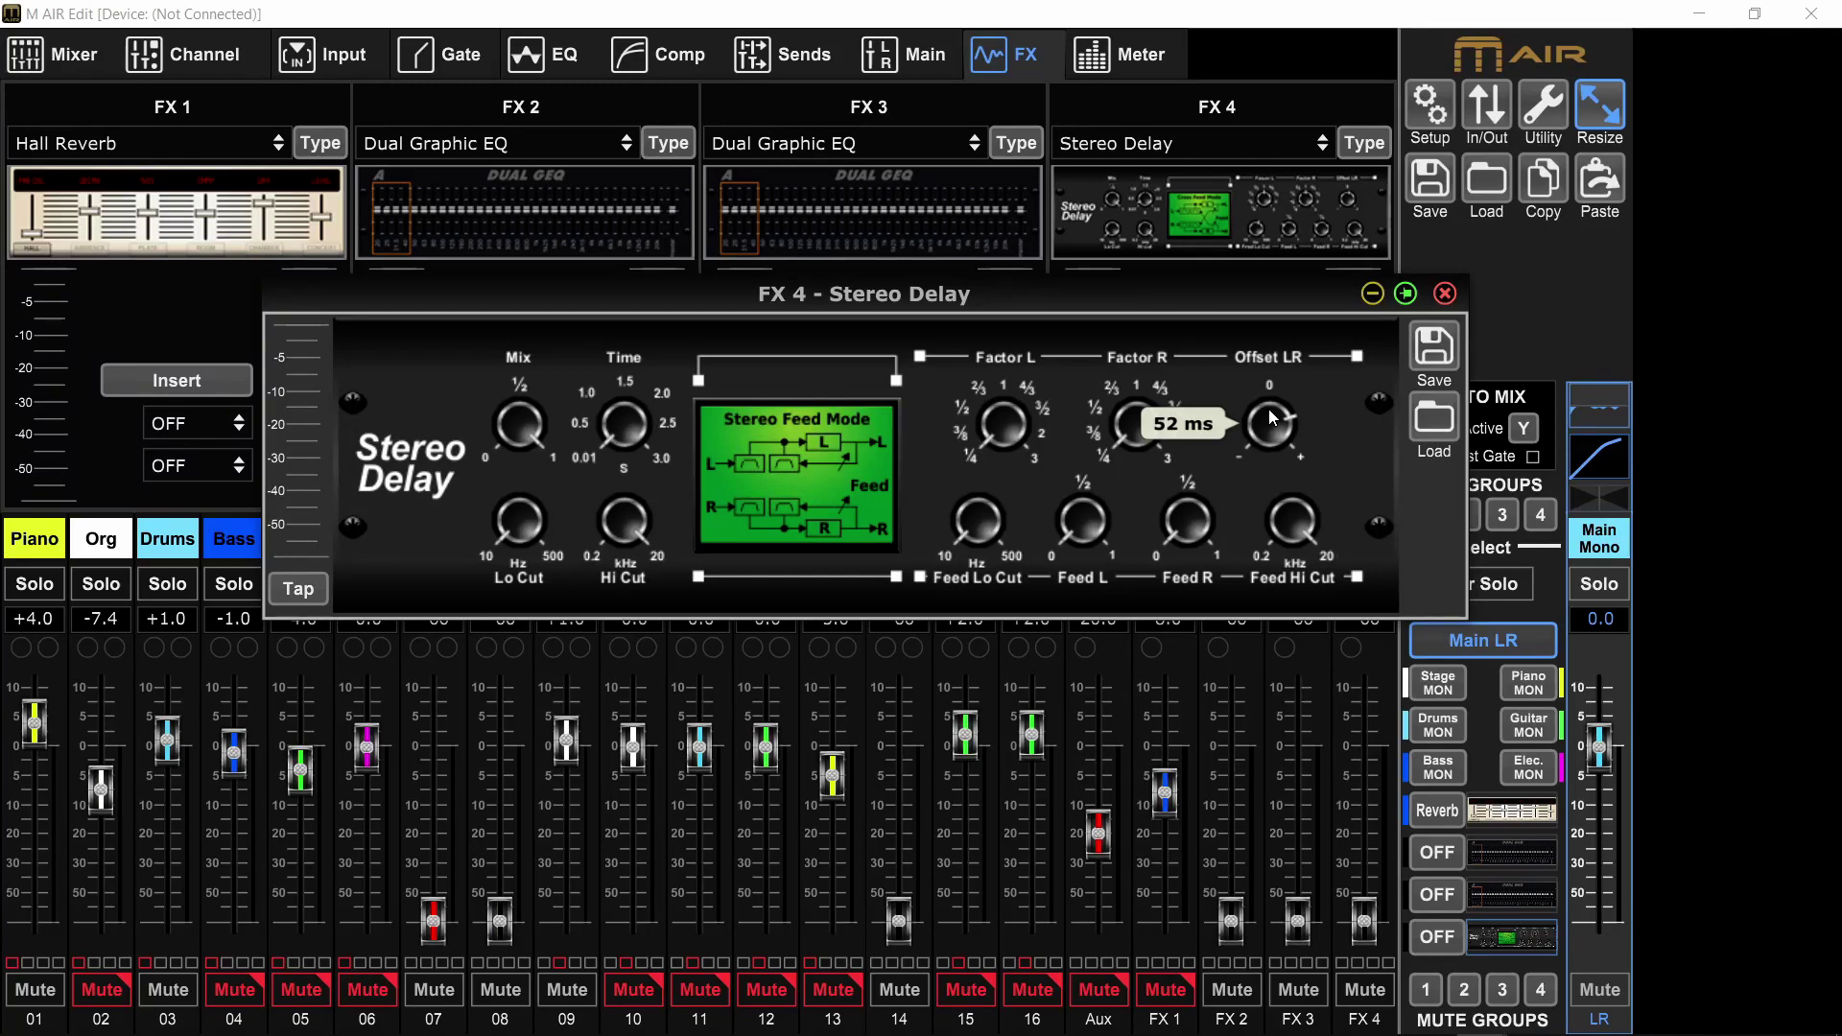
Step: Lower Offset LR to 47 ms, then scroll-wheel it to about 36 ms
mouse_move(1268, 409)
mouse_down()
mouse_move(1267, 463)
mouse_move(1266, 445)
mouse_up()
scroll(1266, 431, up, 7)
scroll(1271, 431, down, 3)
scroll(1271, 430, up, 2)
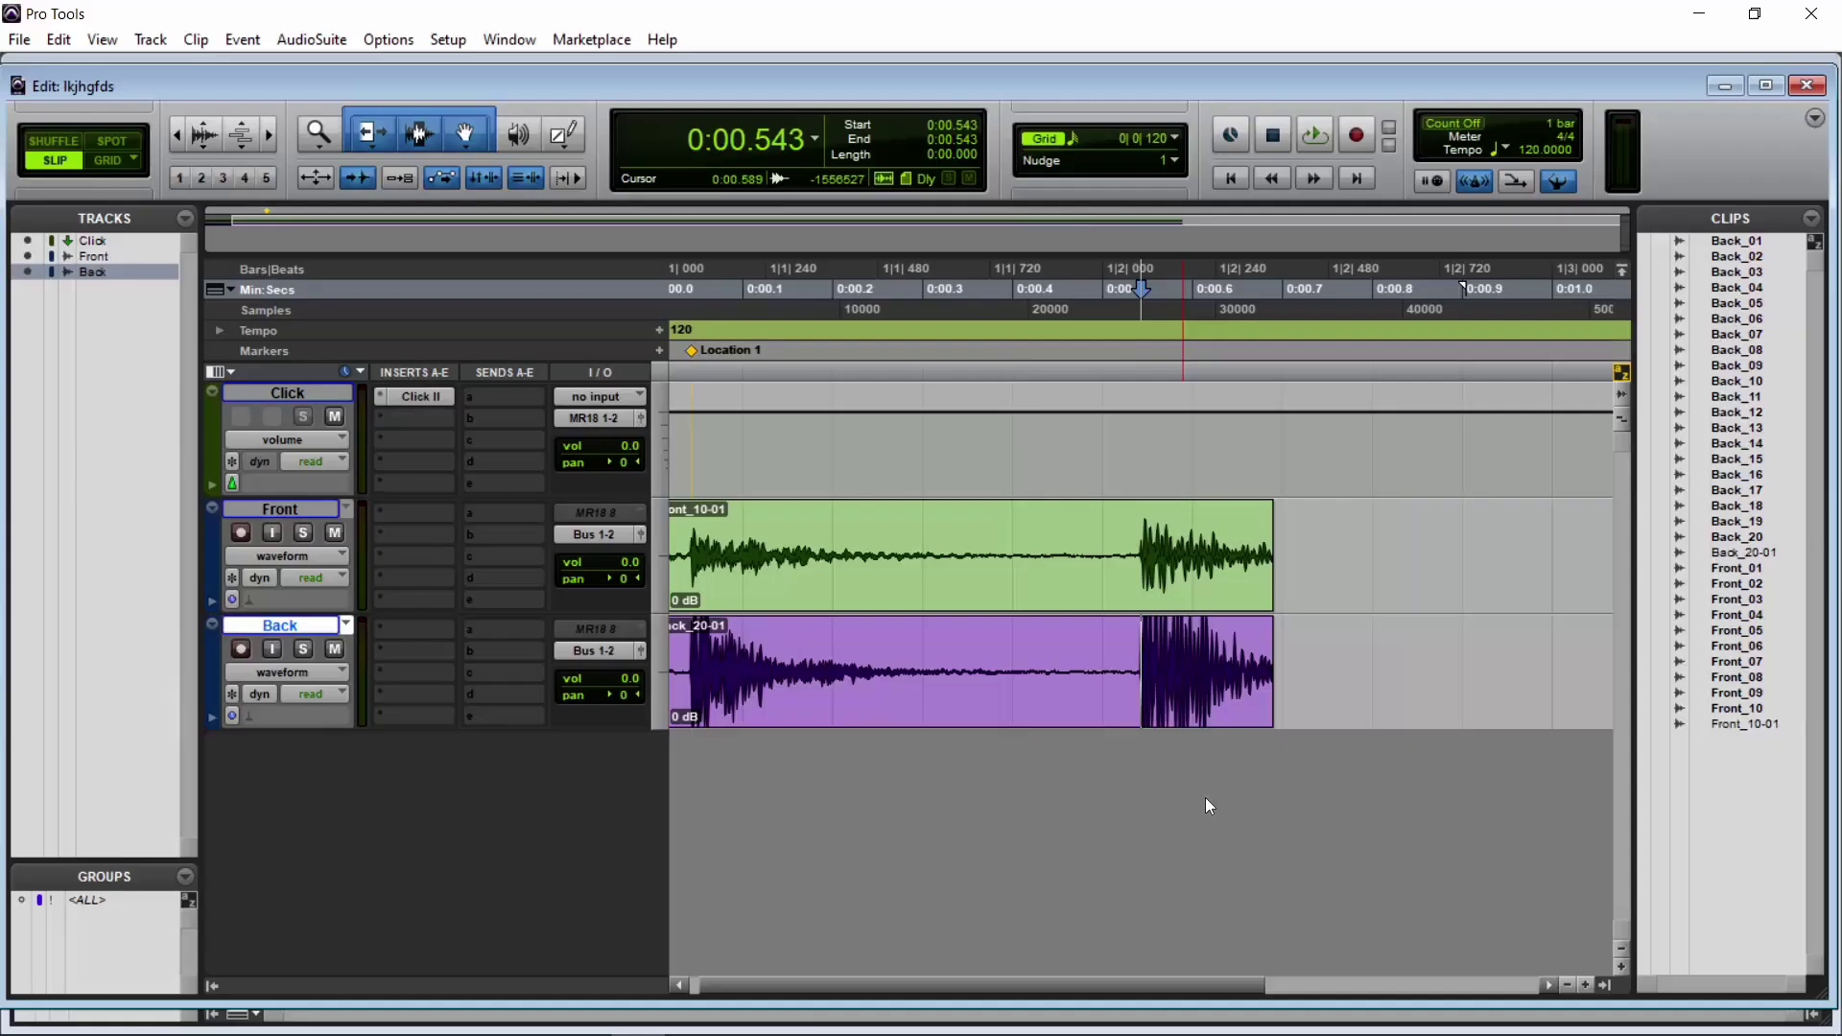
Step: Zoom in and select the gap between the Front and Back onsets on the Back track
key(ctrl+])
key(ctrl+])
key(ctrl+])
key(ctrl+])
key(ctrl+])
key(ctrl+])
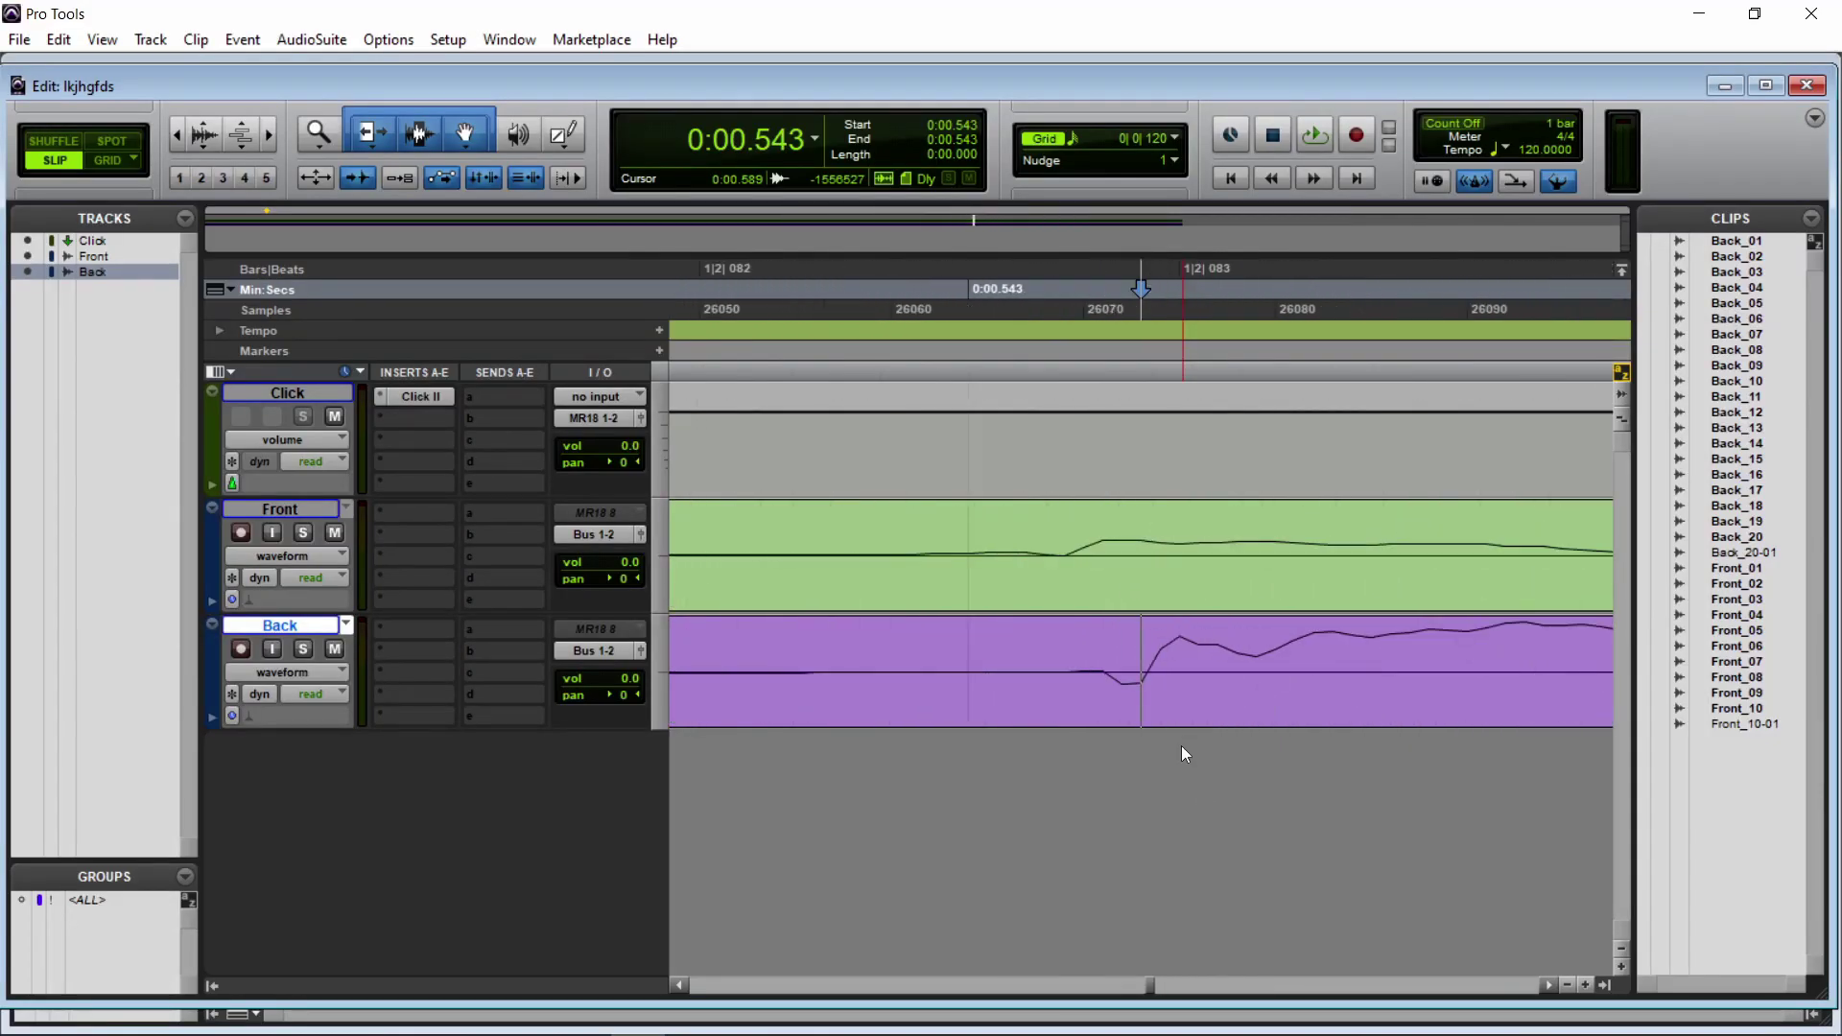
drag(1137, 632, 1066, 630)
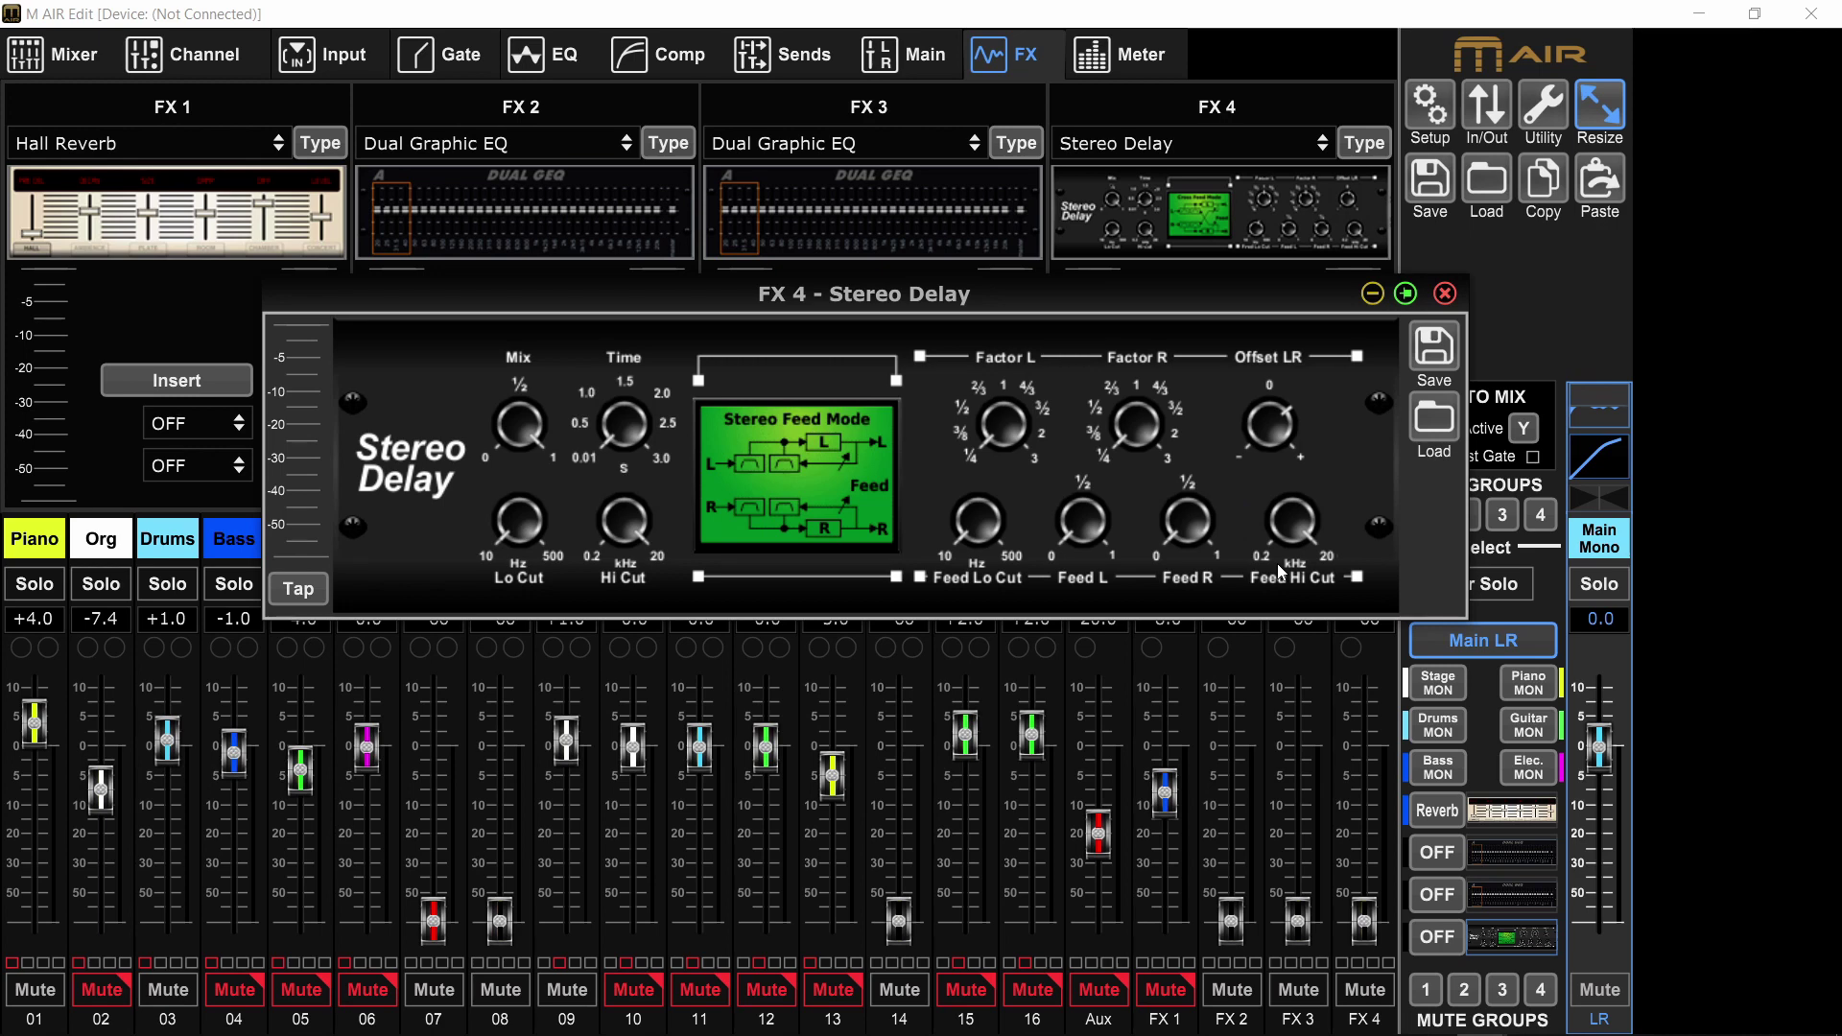
Step: Move the Stereo Delay editor aside, close it, and open Utility > Buses
drag(1199, 294, 1113, 148)
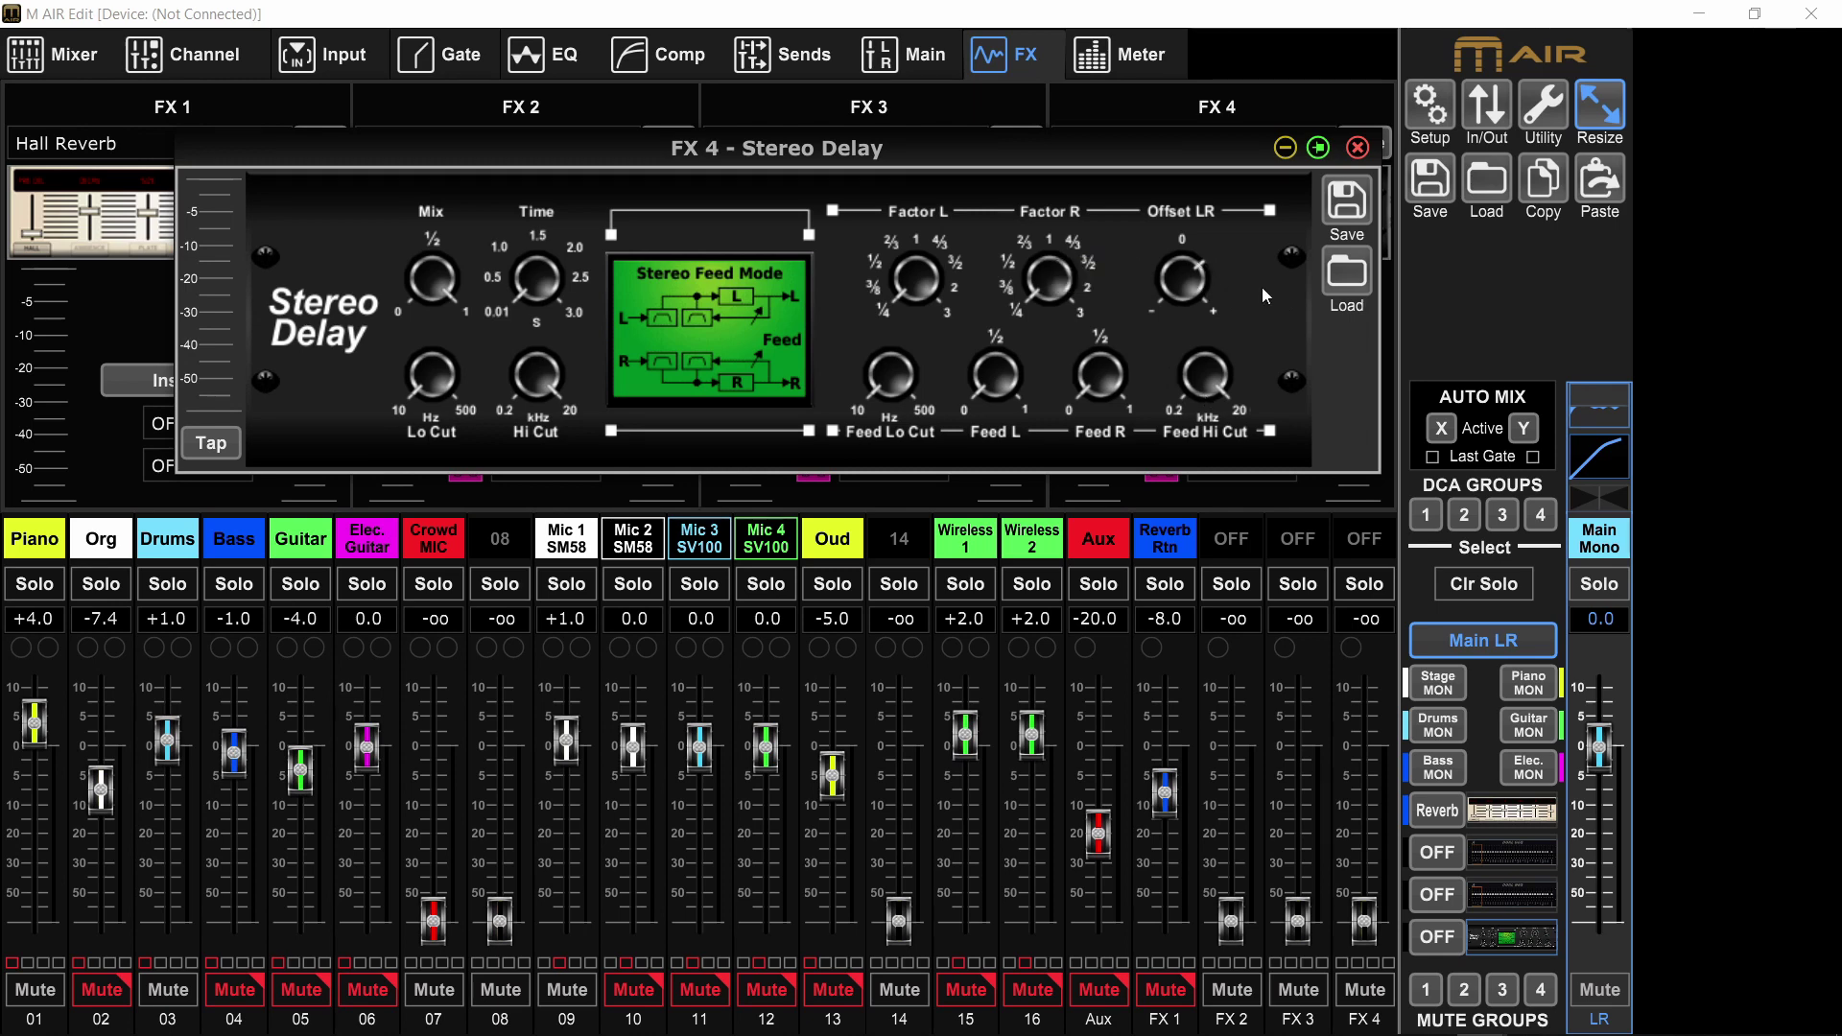
mouse_move(1191, 348)
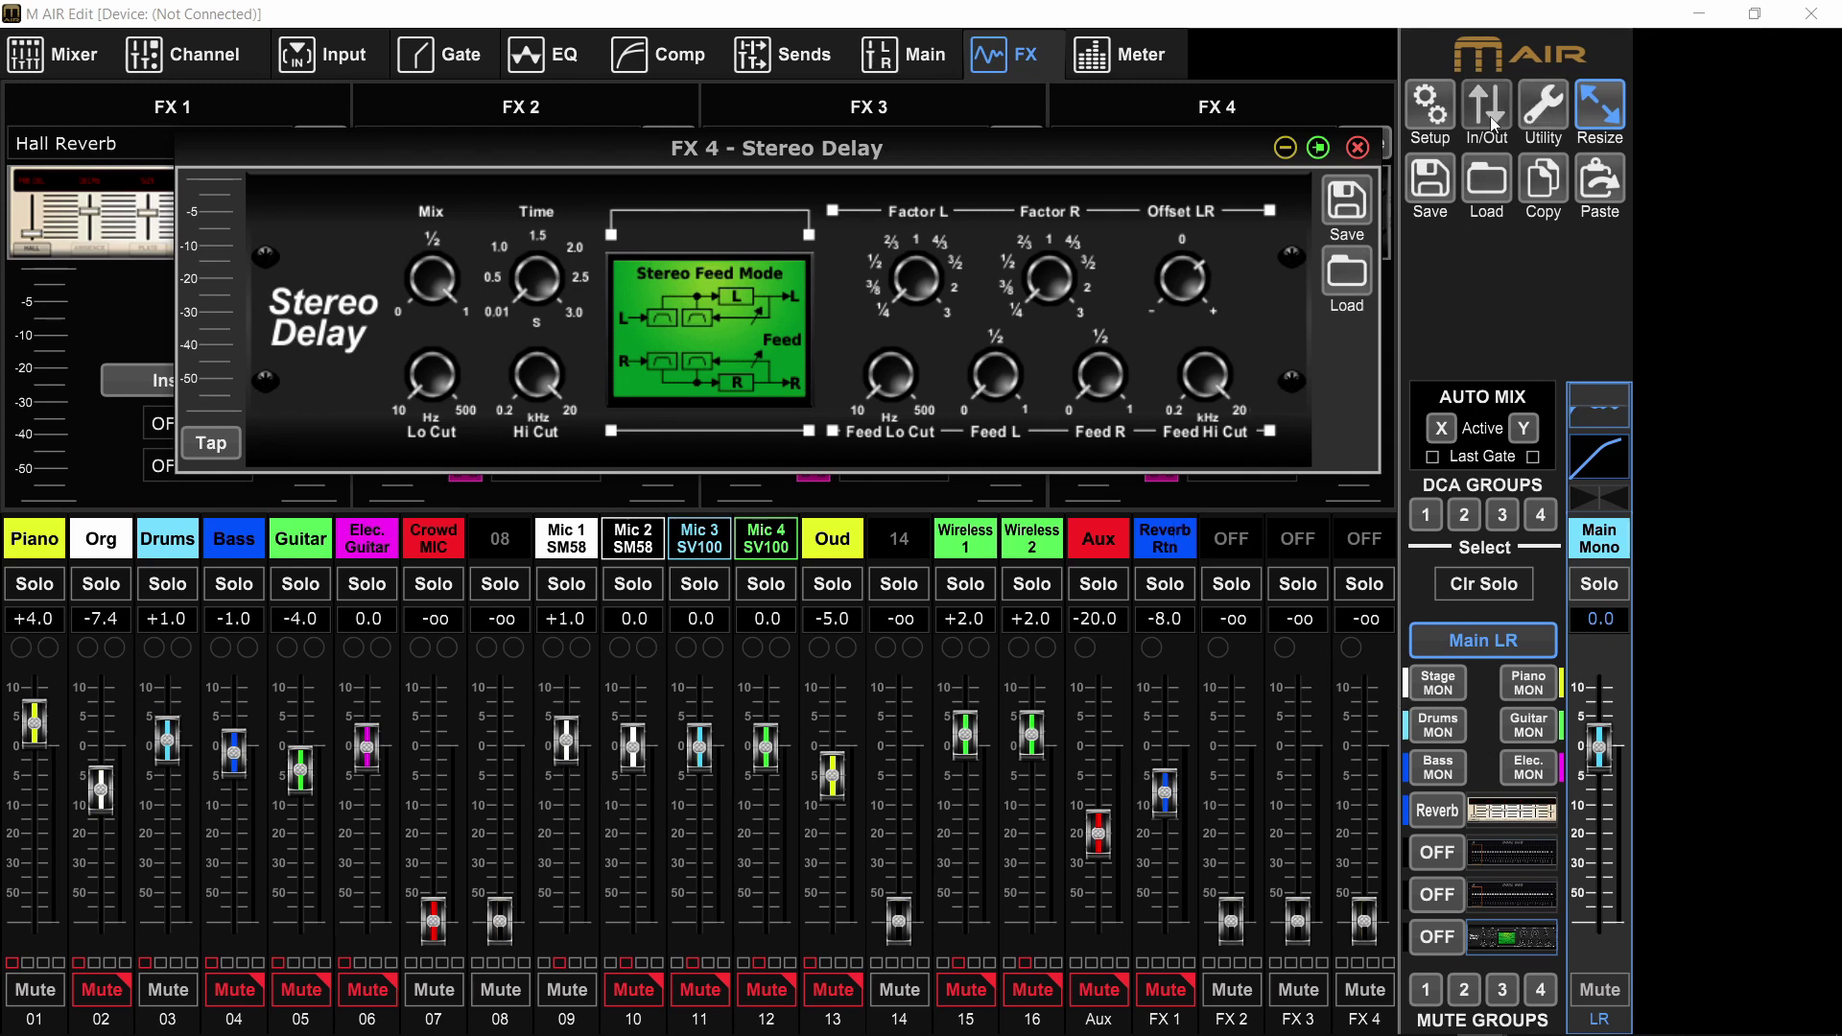
click(1535, 119)
click(1643, 141)
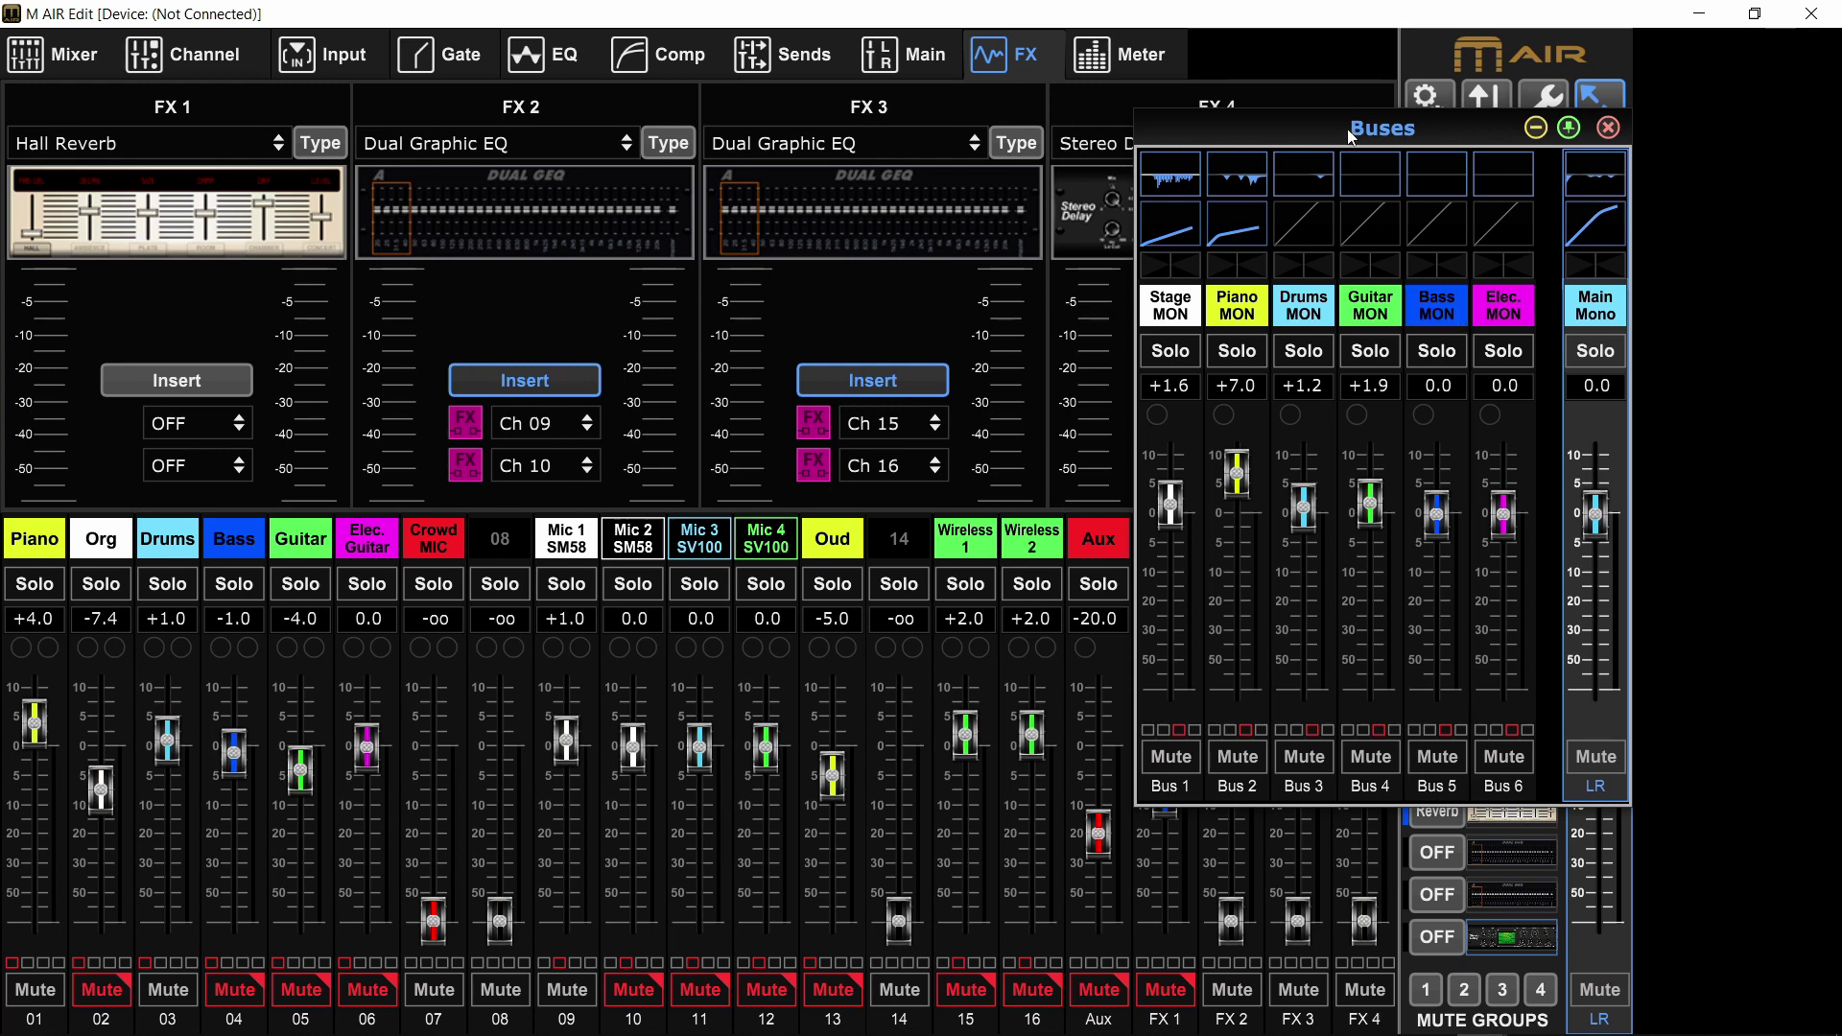
Step: Drag the Buses window left until it covers the FX 2 and FX 3 slots
drag(1347, 135, 959, 252)
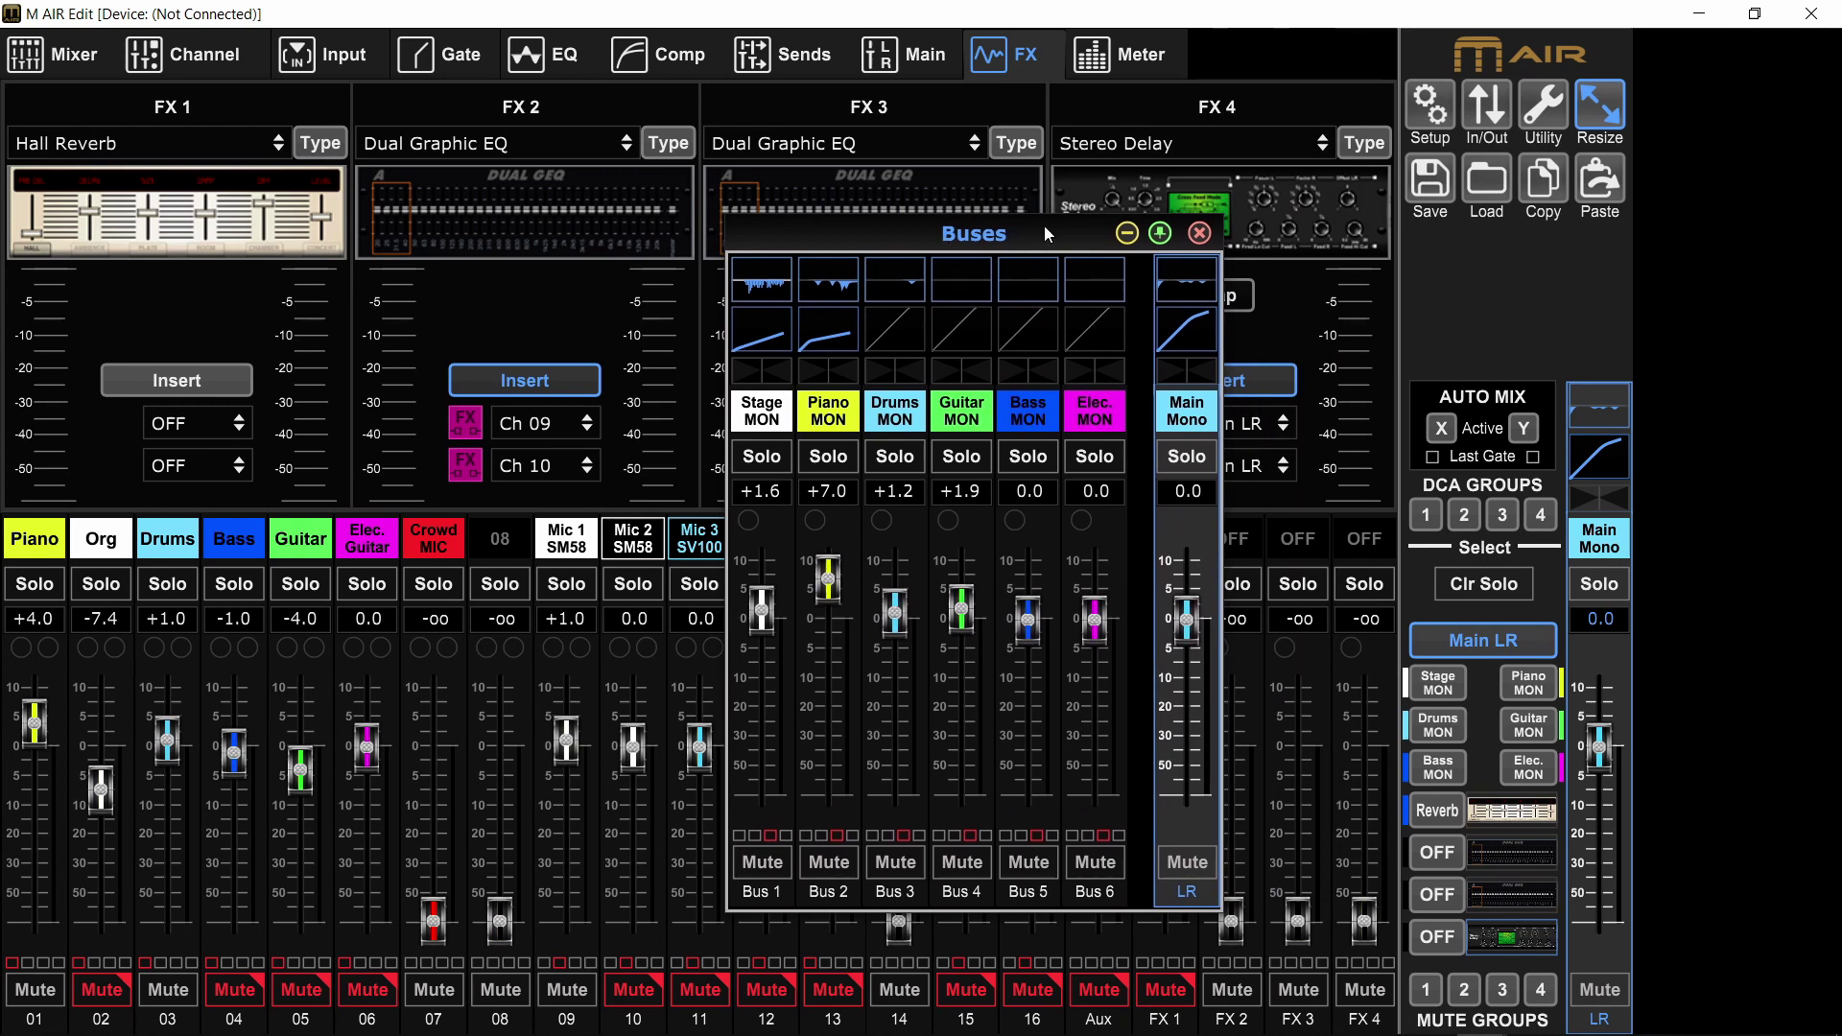
drag(1043, 226, 769, 106)
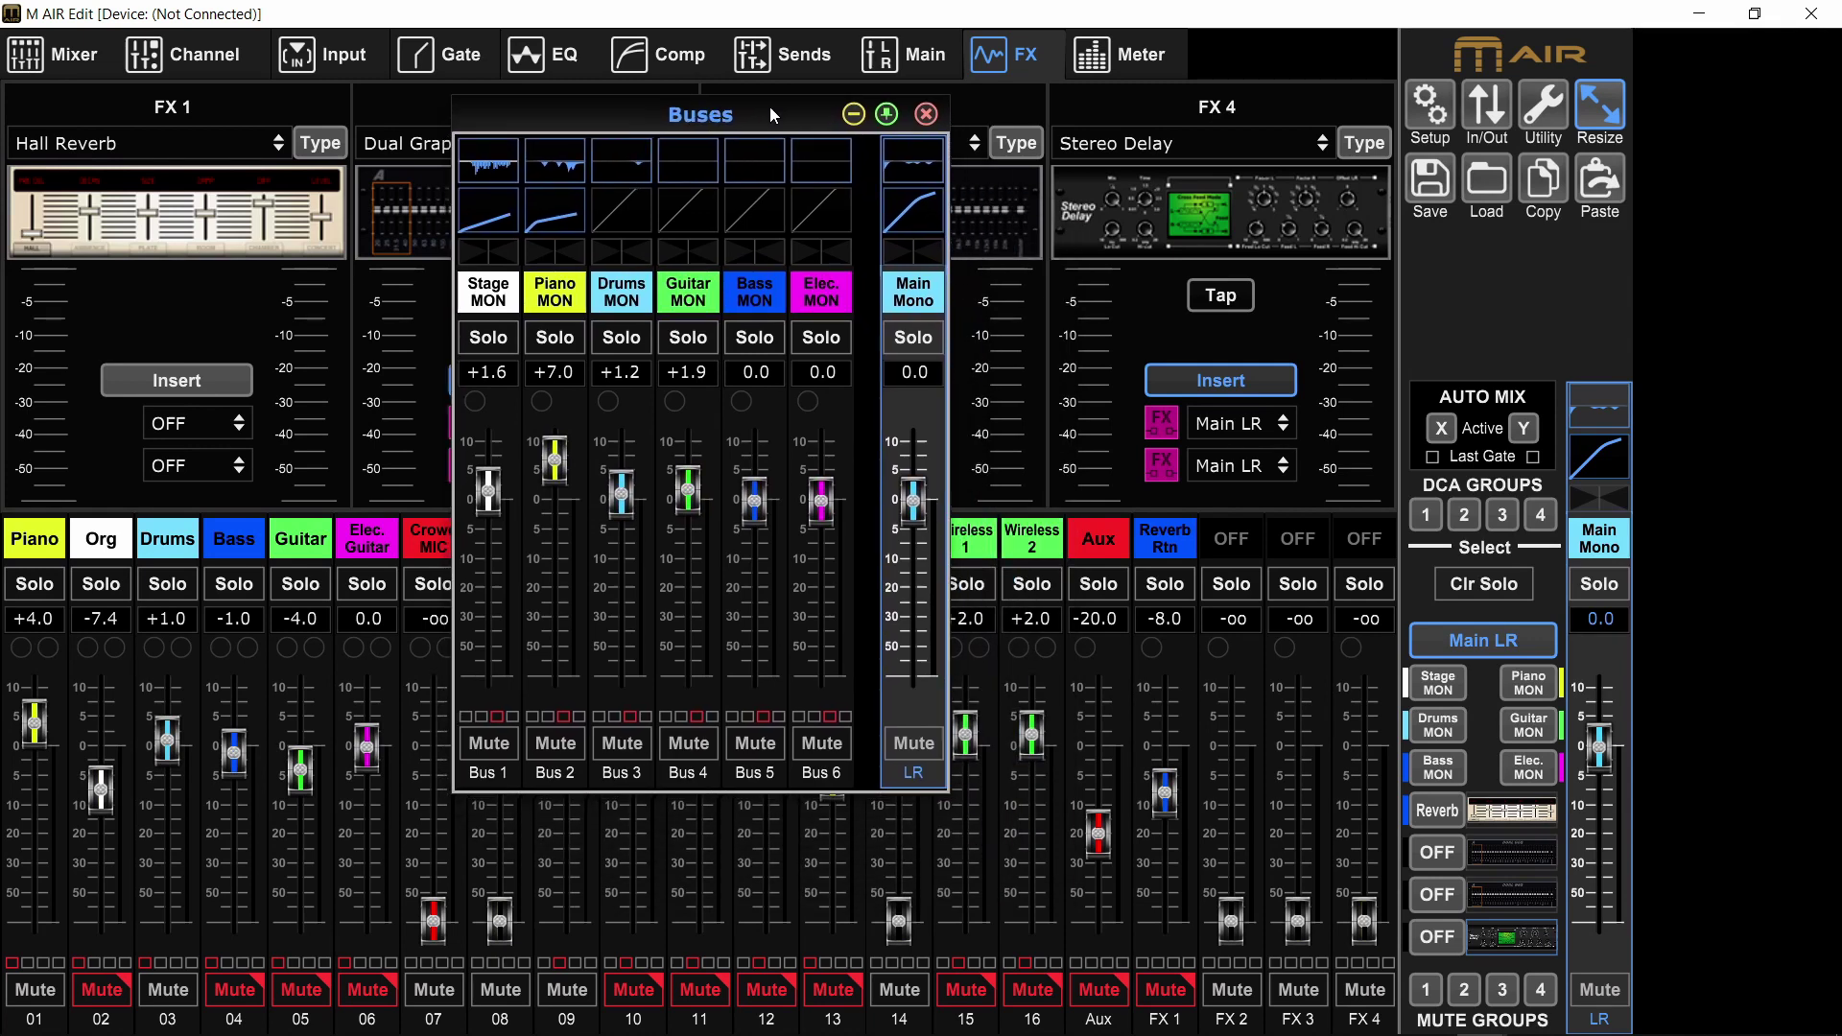